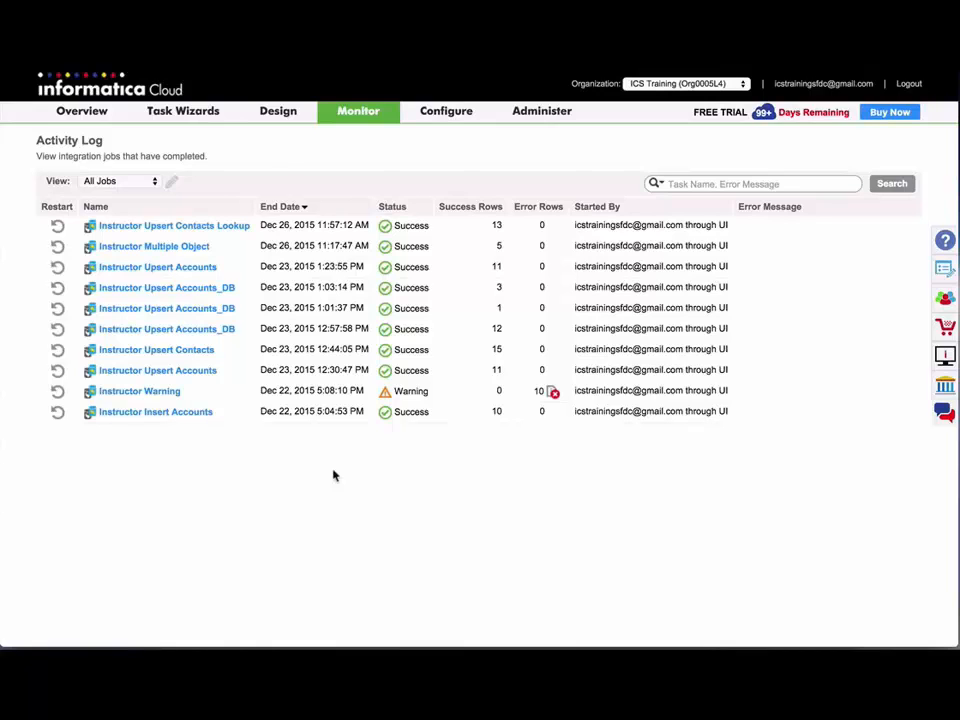
Create a data replication task named "Instructor Replicate" with Lab Salesforce Instructor as its source connection.
{"action": "left_click", "coordinate": [190, 108]}
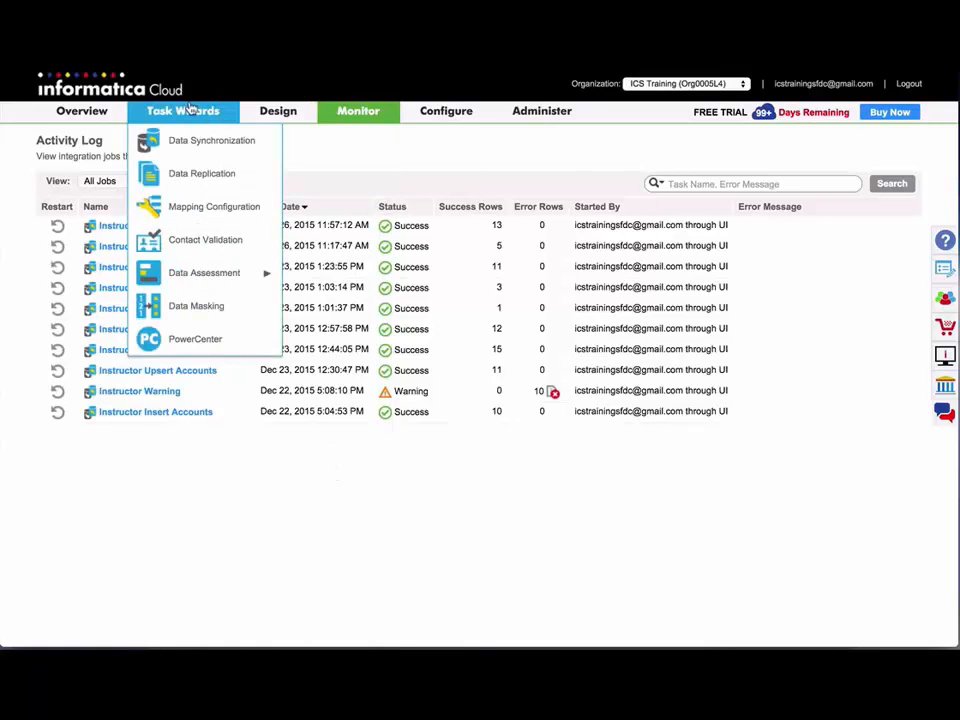
{"action": "left_click", "coordinate": [196, 175]}
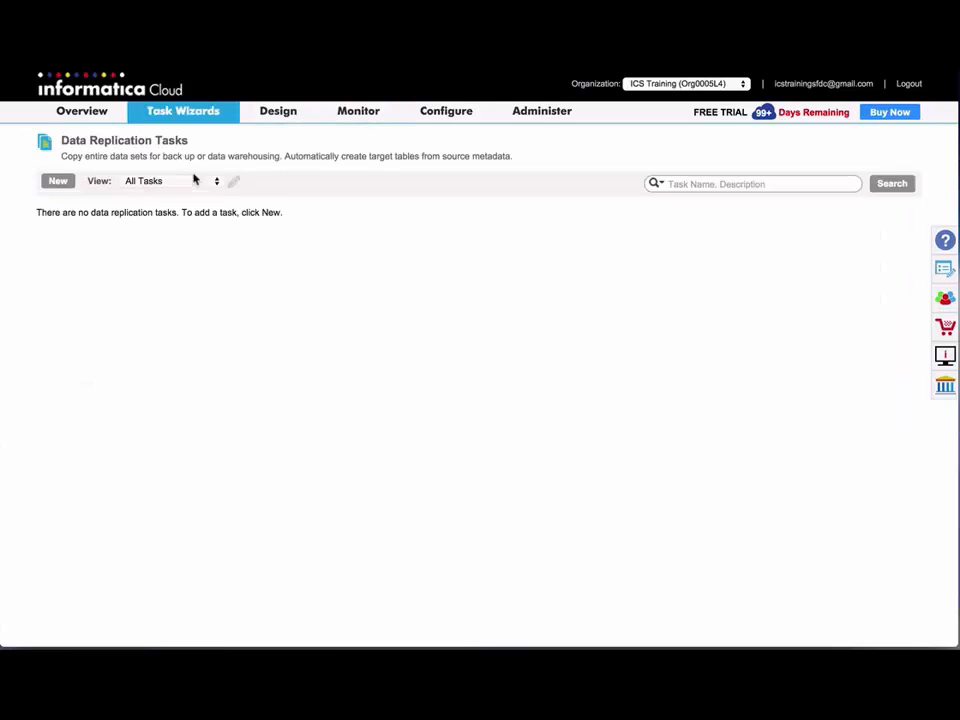
{"action": "left_click", "coordinate": [59, 185]}
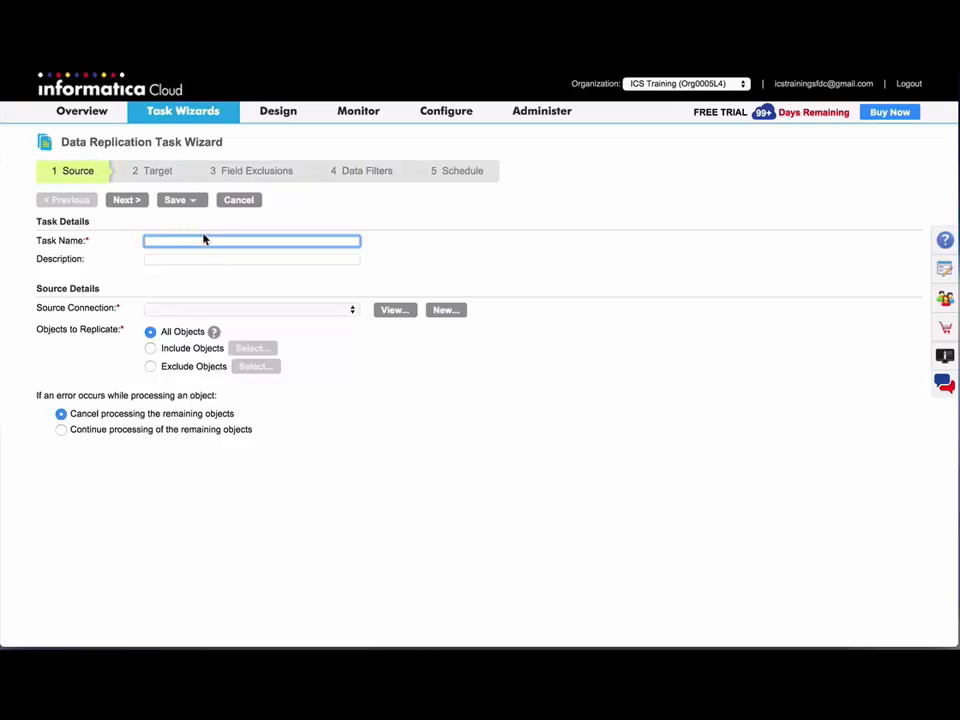
{"action": "type", "text": "Instructor Replicate"}
{"action": "left_click", "coordinate": [197, 311]}
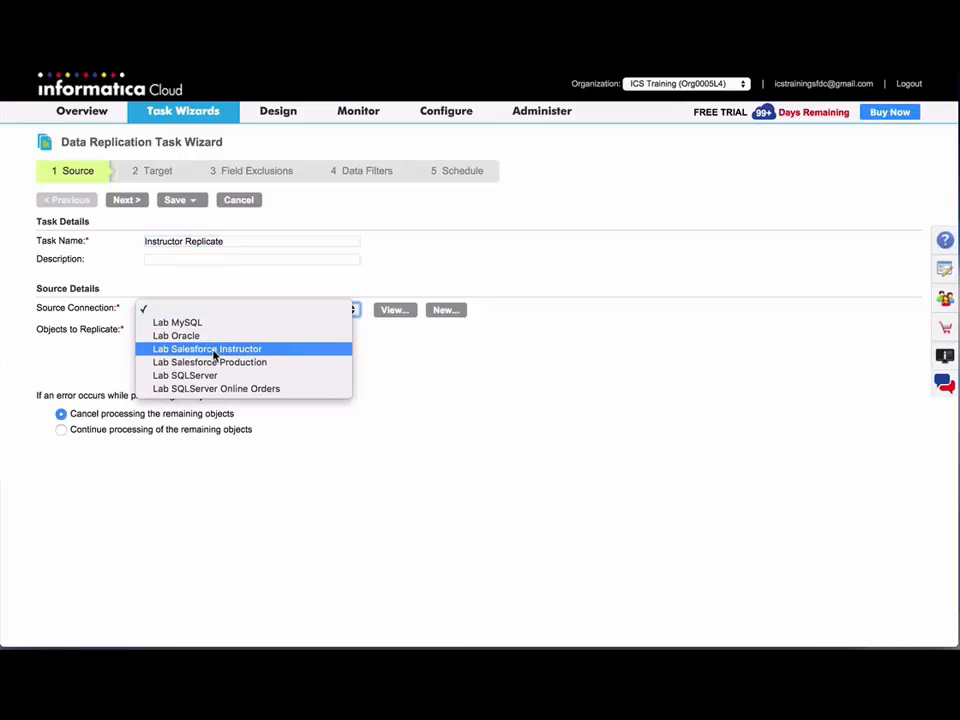
{"action": "left_click", "coordinate": [213, 351]}
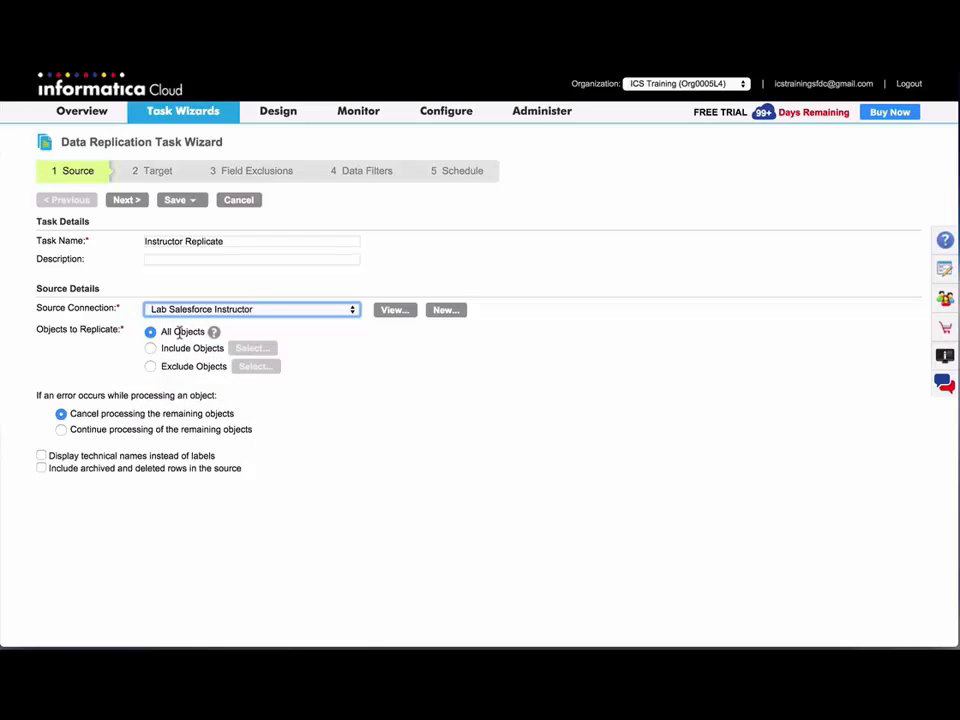
Limit the objects to replicate to an included list containing Account and Contact.
{"action": "left_click", "coordinate": [150, 349]}
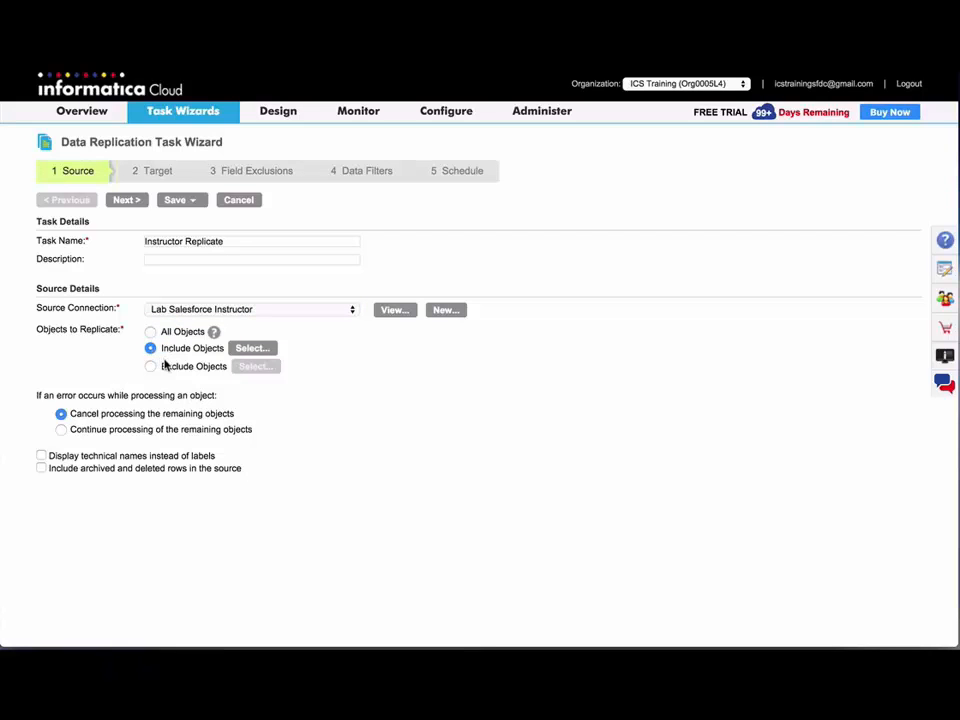
{"action": "left_click", "coordinate": [256, 349]}
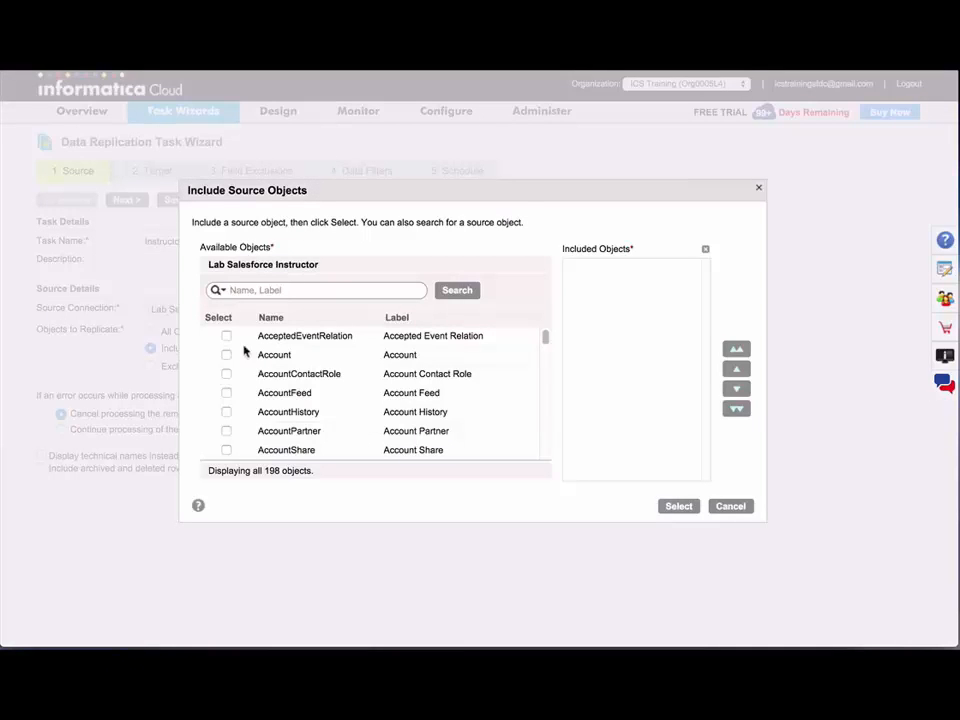
{"action": "left_click", "coordinate": [226, 355]}
{"action": "type", "text": "contact"}
{"action": "key", "text": "Return"}
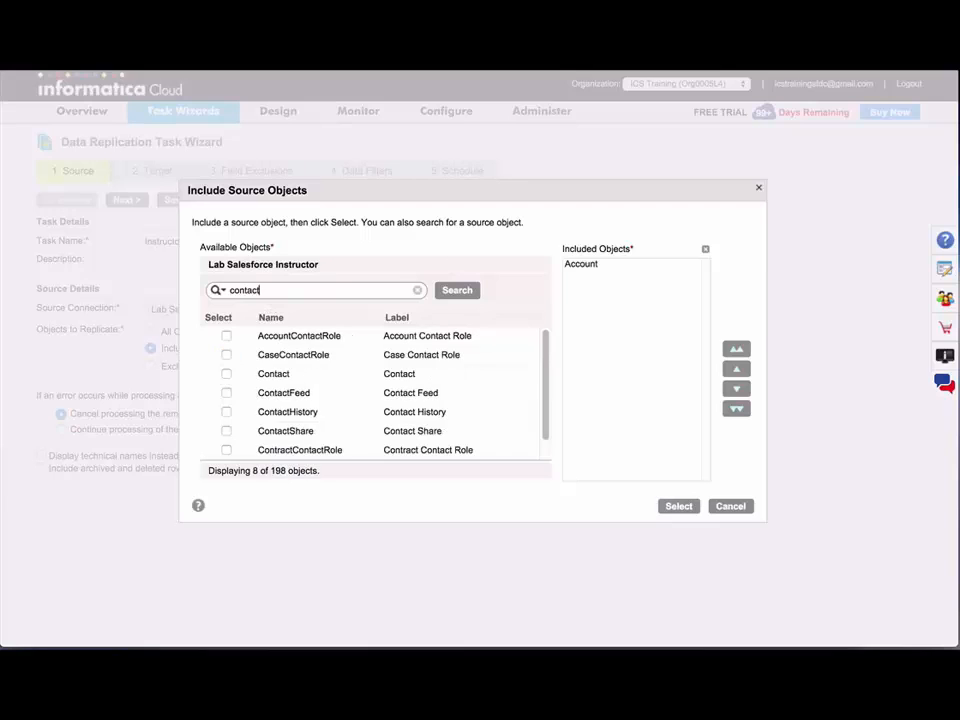
{"action": "left_click", "coordinate": [226, 373]}
{"action": "left_click", "coordinate": [677, 505]}
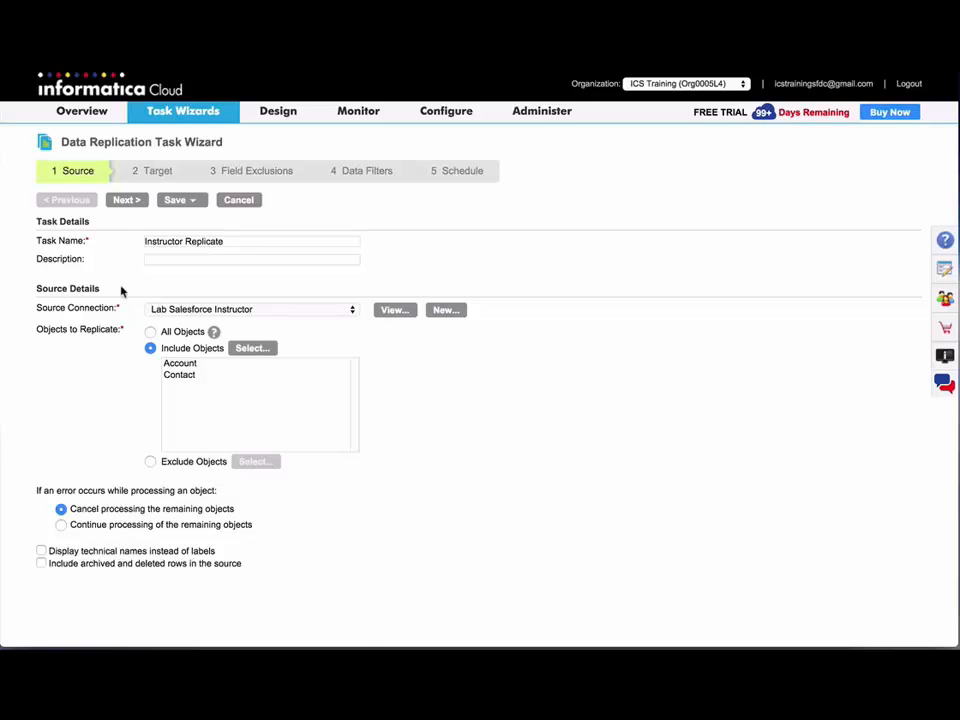
Advance to the replication task's target settings and choose Lab SQLServer as the target connection.
{"action": "left_click", "coordinate": [126, 203]}
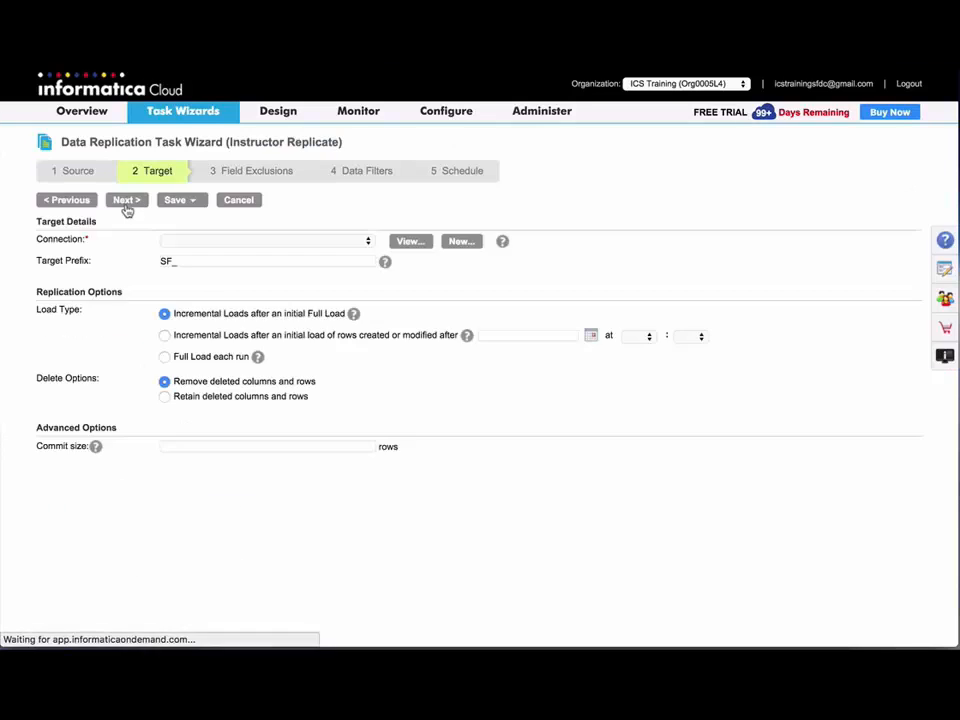
{"action": "left_click", "coordinate": [209, 241]}
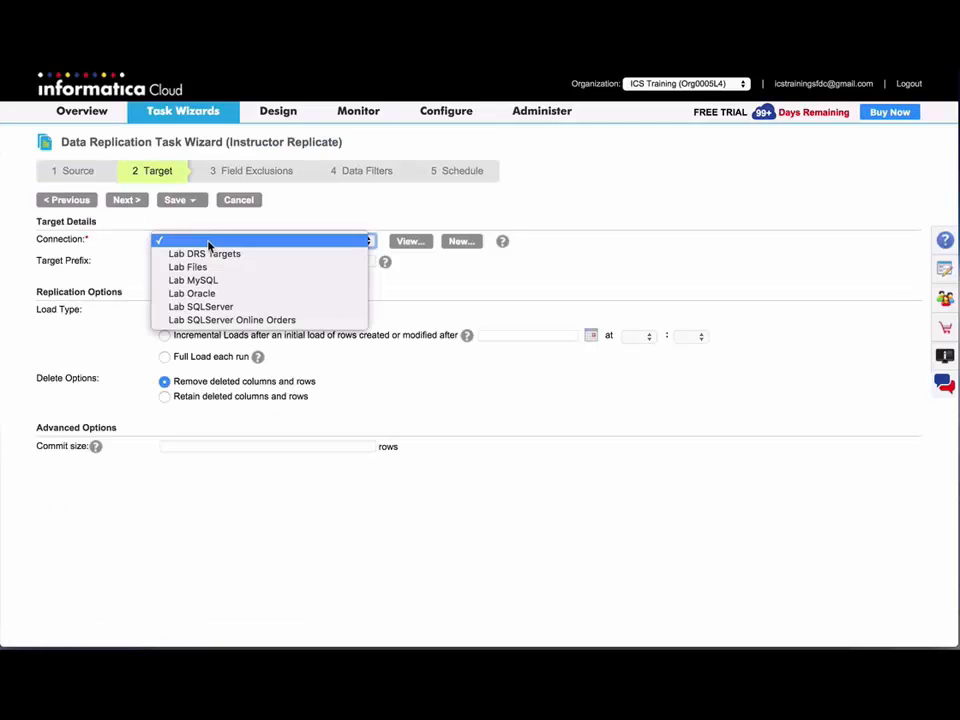
{"action": "left_click", "coordinate": [218, 307]}
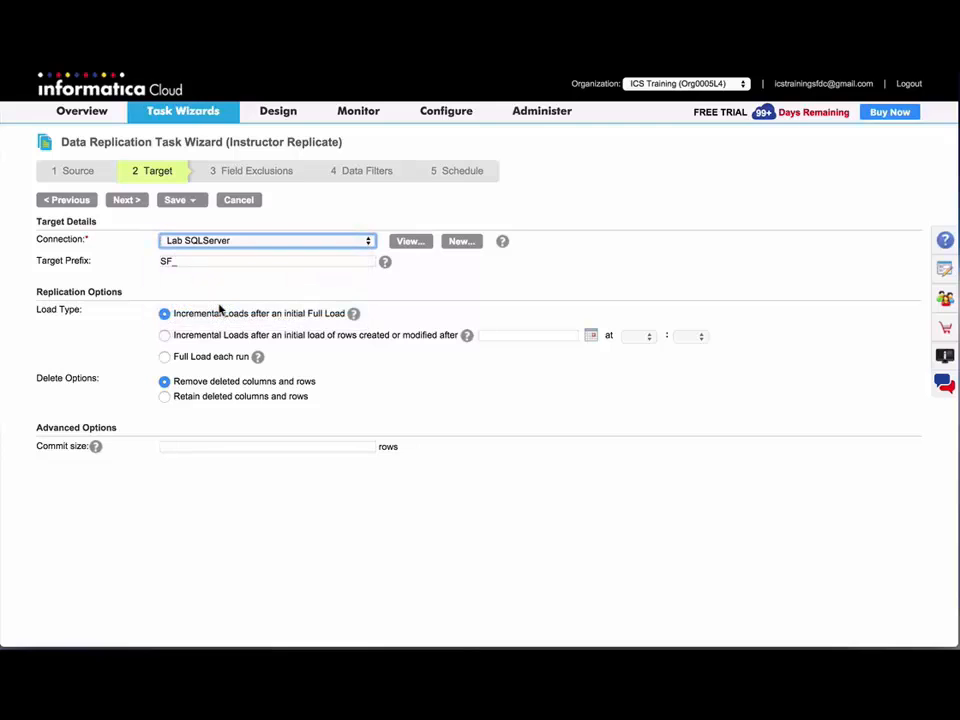
Replace the default target table prefix with "Instruct_".
{"action": "double_click", "coordinate": [170, 261]}
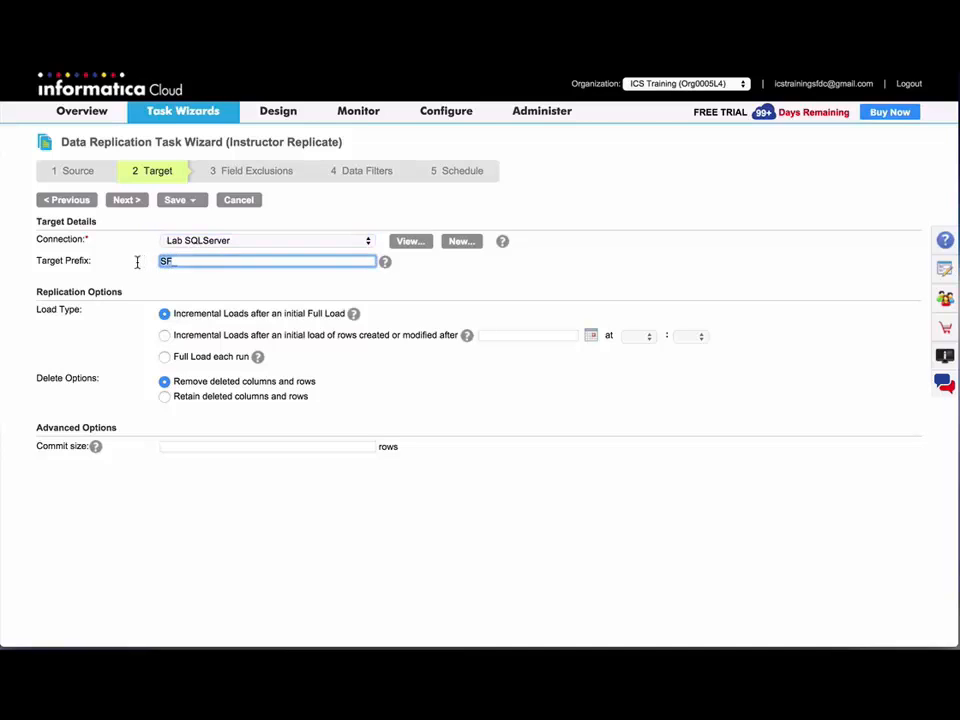
{"action": "type", "text": "IN_"}
{"action": "key", "text": "BackSpace"}
{"action": "key", "text": "BackSpace"}
{"action": "key", "text": "BackSpace"}
{"action": "type", "text": "Instruct_"}
{"action": "type", "text": "_"}
{"action": "type", "text": "_"}
Exclude all of the Account object's shipping fields, from Shipping City through Shipping Street, from replication.
{"action": "left_click", "coordinate": [126, 200]}
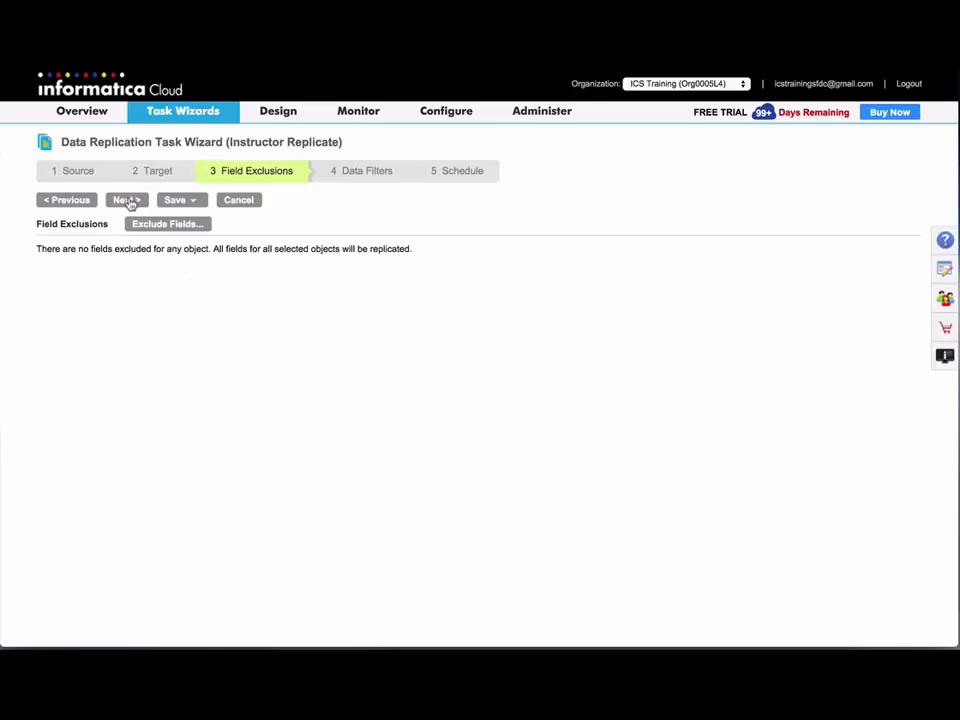
{"action": "left_click", "coordinate": [174, 229]}
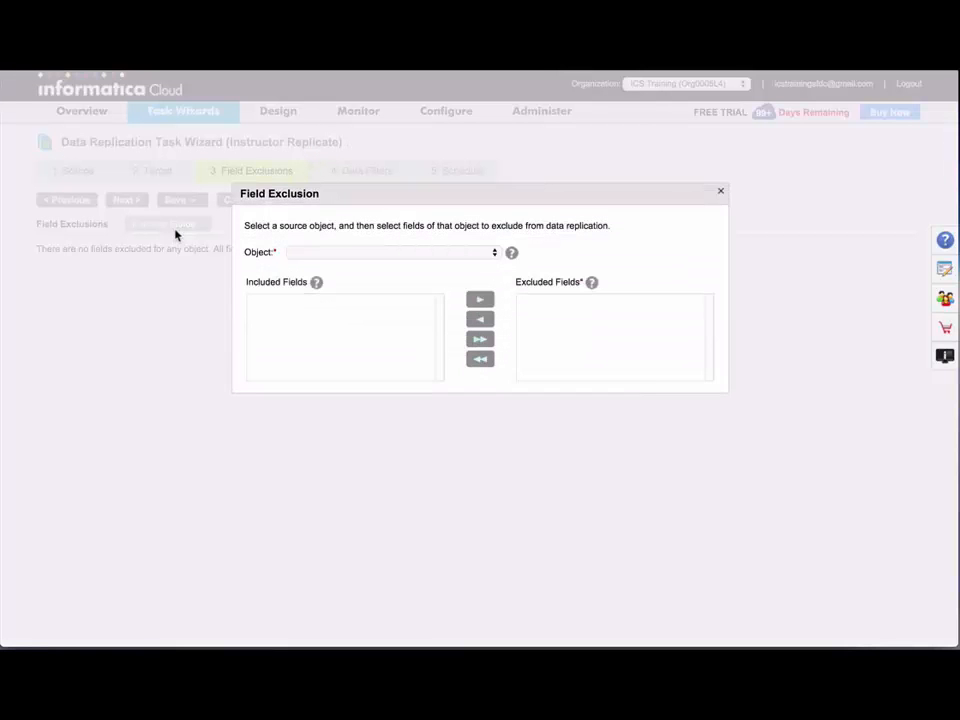
{"action": "left_click", "coordinate": [352, 253]}
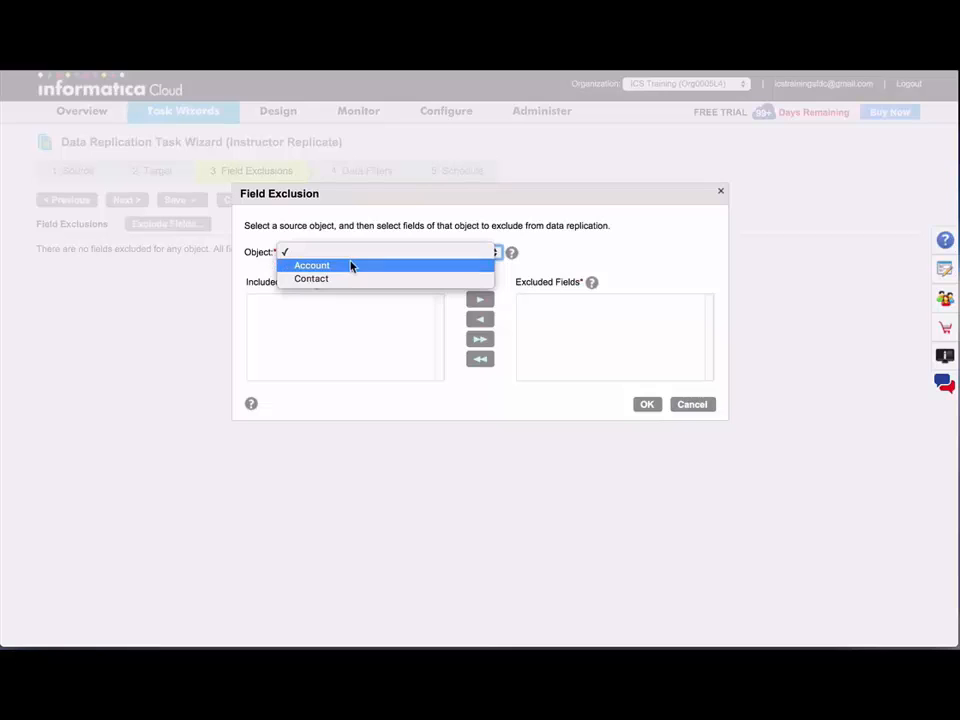
{"action": "left_click", "coordinate": [351, 266]}
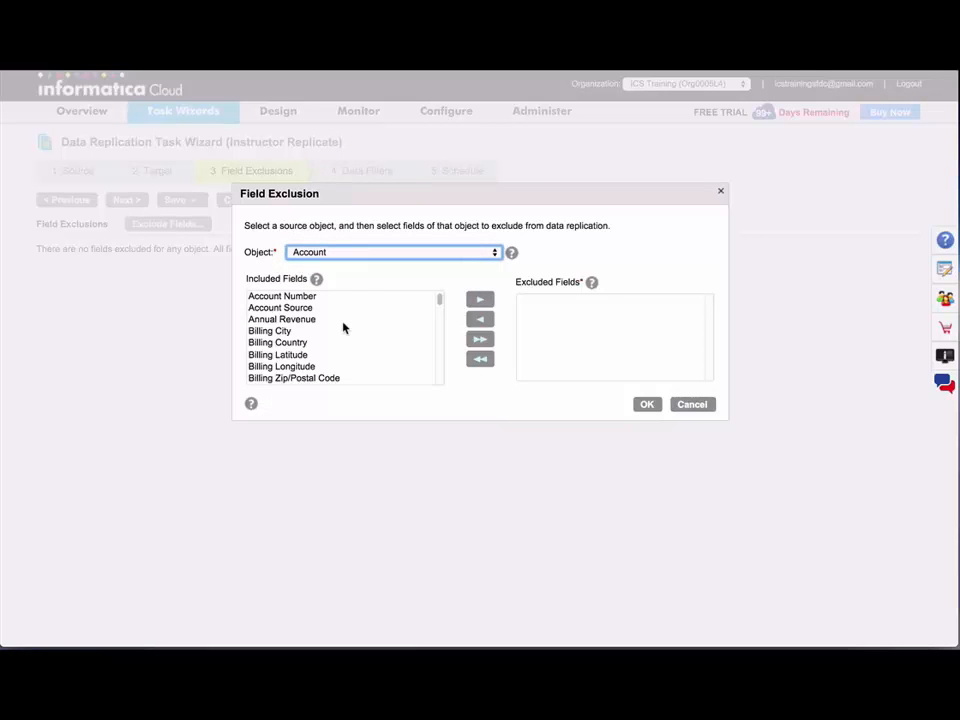
{"action": "scroll", "coordinate": [343, 327], "scroll_direction": "down", "scroll_amount": 5}
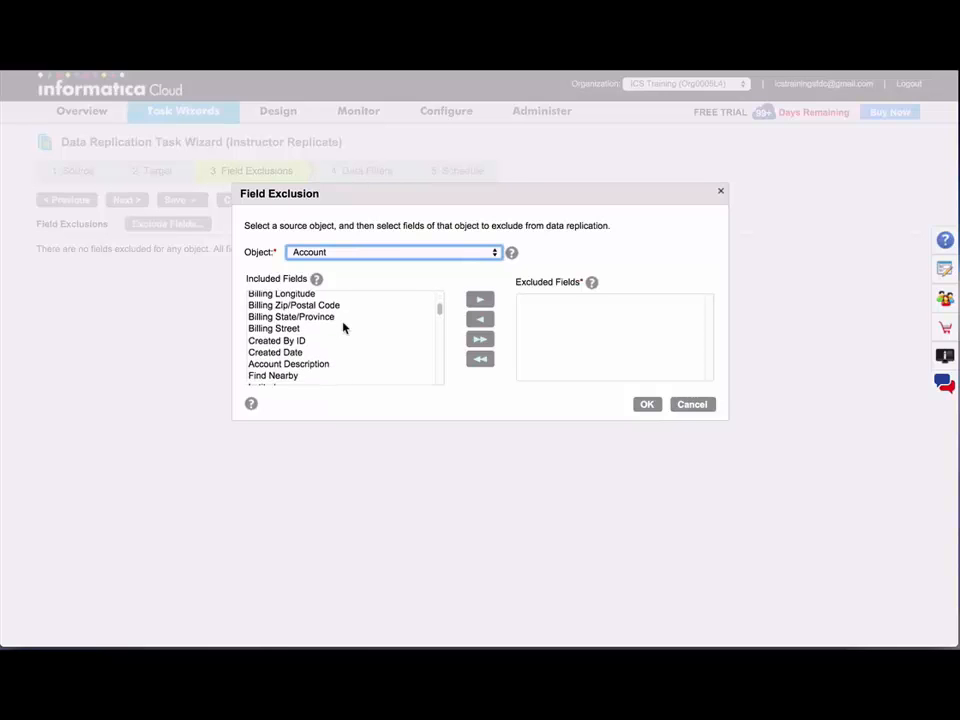
{"action": "scroll", "coordinate": [343, 327], "scroll_direction": "down", "scroll_amount": 10}
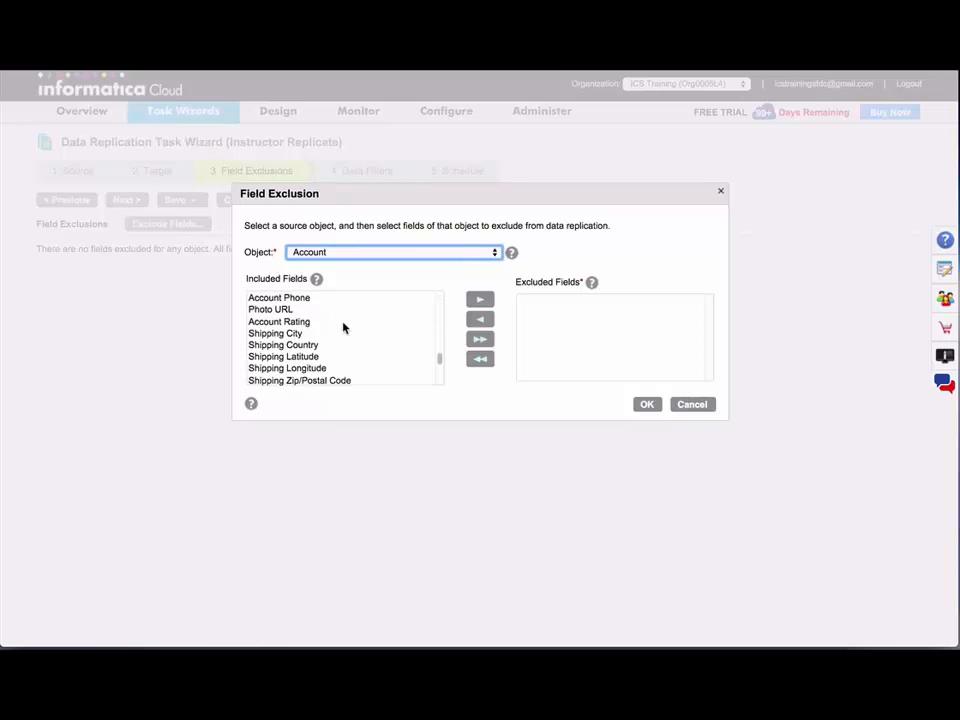
{"action": "left_click", "coordinate": [321, 313]}
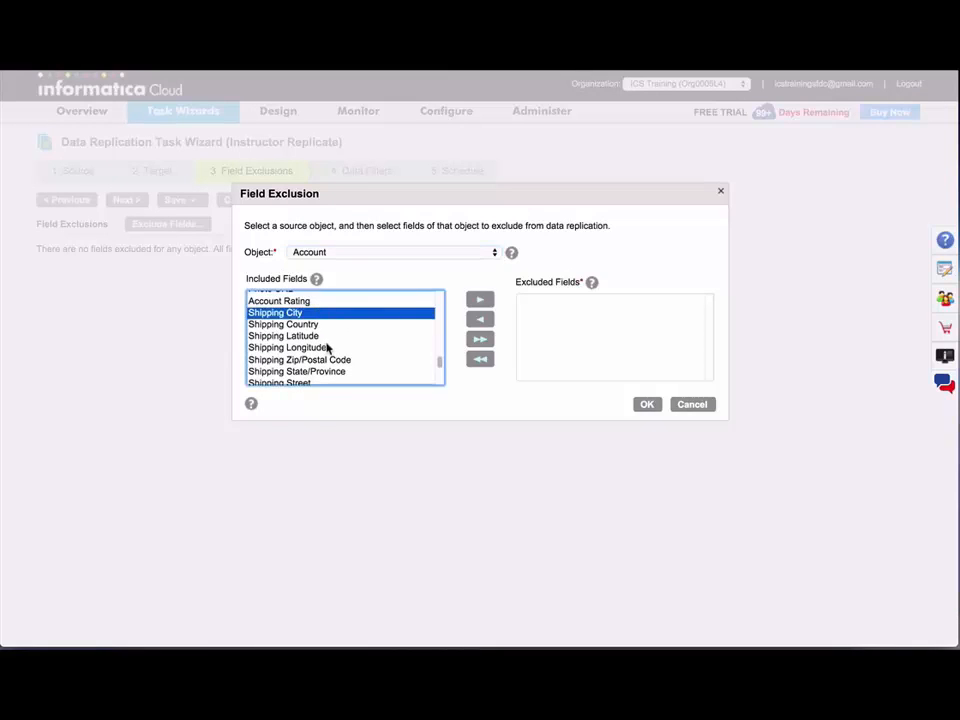
{"action": "scroll", "coordinate": [326, 347], "scroll_direction": "down", "scroll_amount": 3}
{"action": "left_click", "coordinate": [323, 337], "text": "shift"}
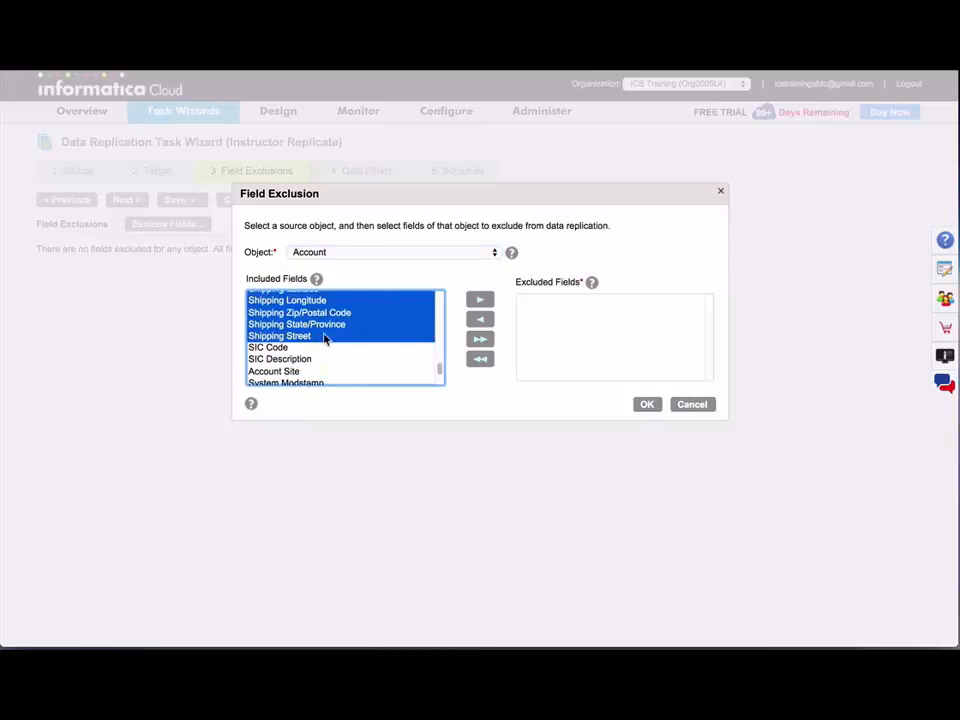
{"action": "left_click", "coordinate": [478, 299]}
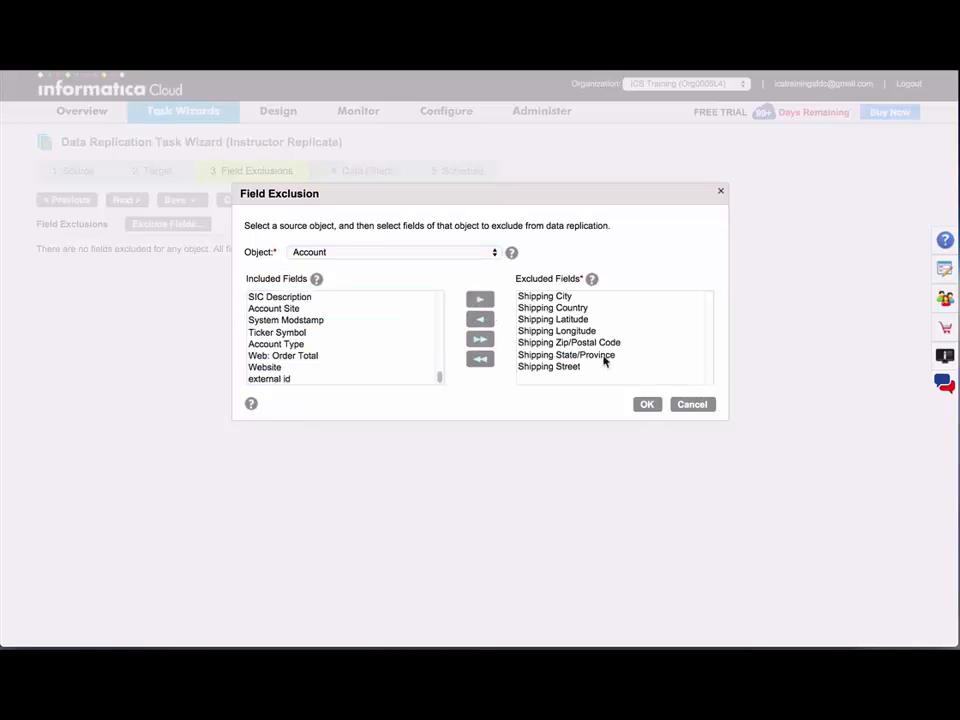
{"action": "left_click", "coordinate": [651, 403]}
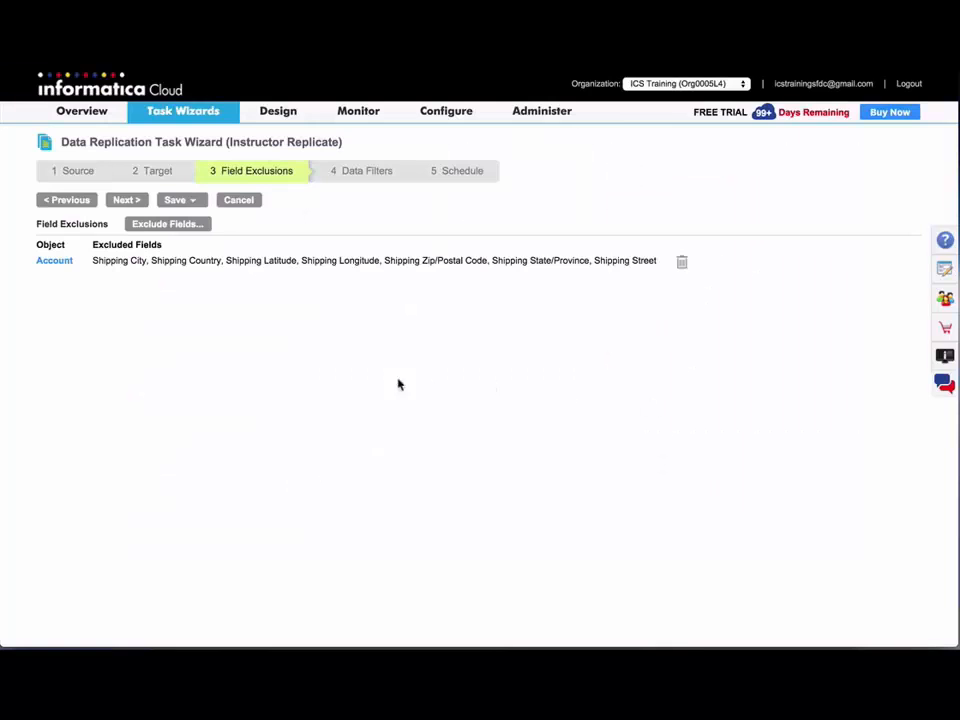
Exclude the Contact object's fields from Other City through Other Street from replication.
{"action": "left_click", "coordinate": [168, 227]}
{"action": "left_click", "coordinate": [386, 251]}
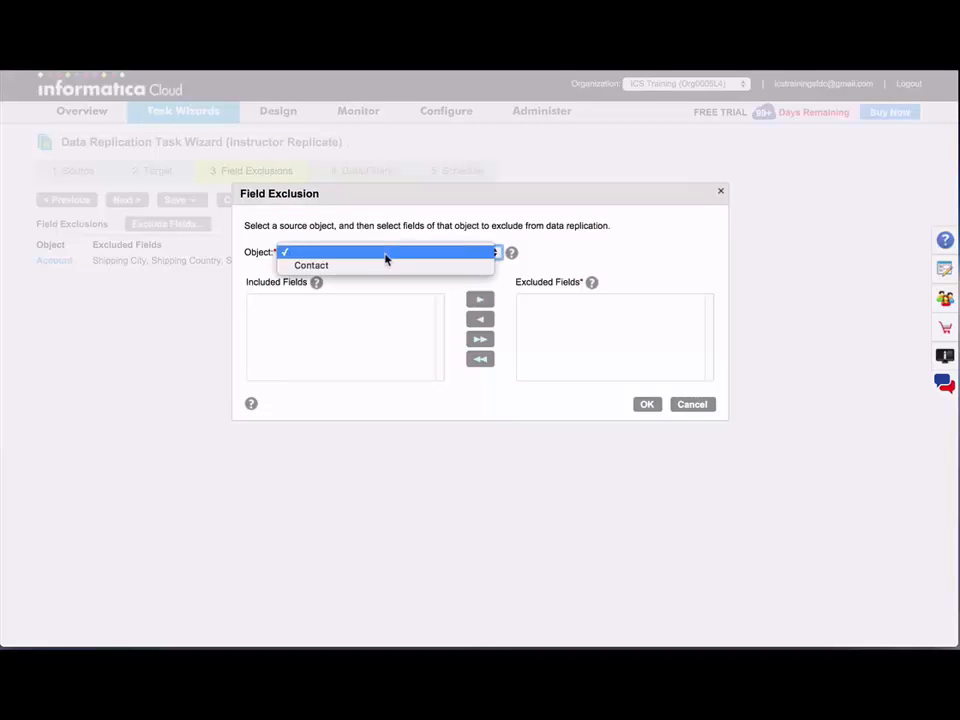
{"action": "left_click", "coordinate": [387, 267]}
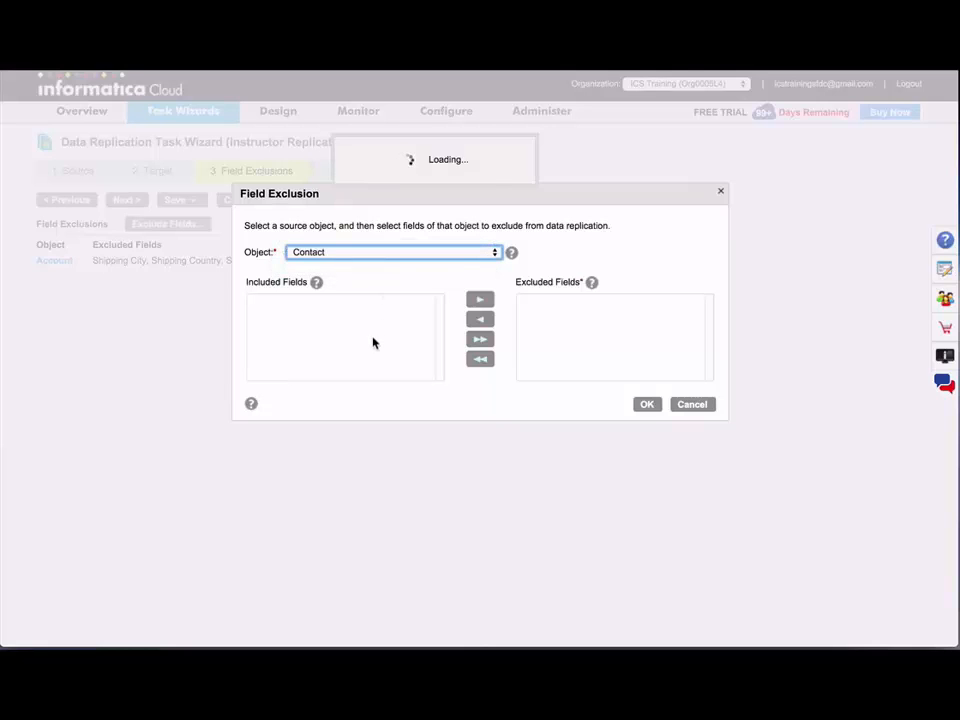
{"action": "scroll", "coordinate": [373, 343], "scroll_direction": "down", "scroll_amount": 10}
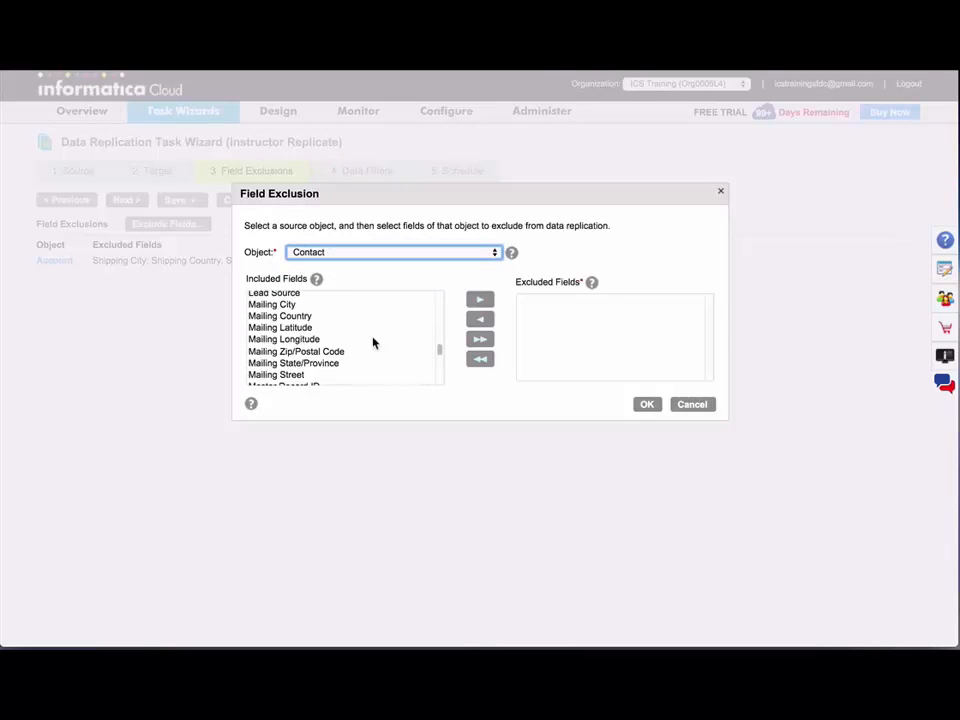
{"action": "scroll", "coordinate": [373, 343], "scroll_direction": "down", "scroll_amount": 1}
{"action": "scroll", "coordinate": [373, 343], "scroll_direction": "up", "scroll_amount": 3}
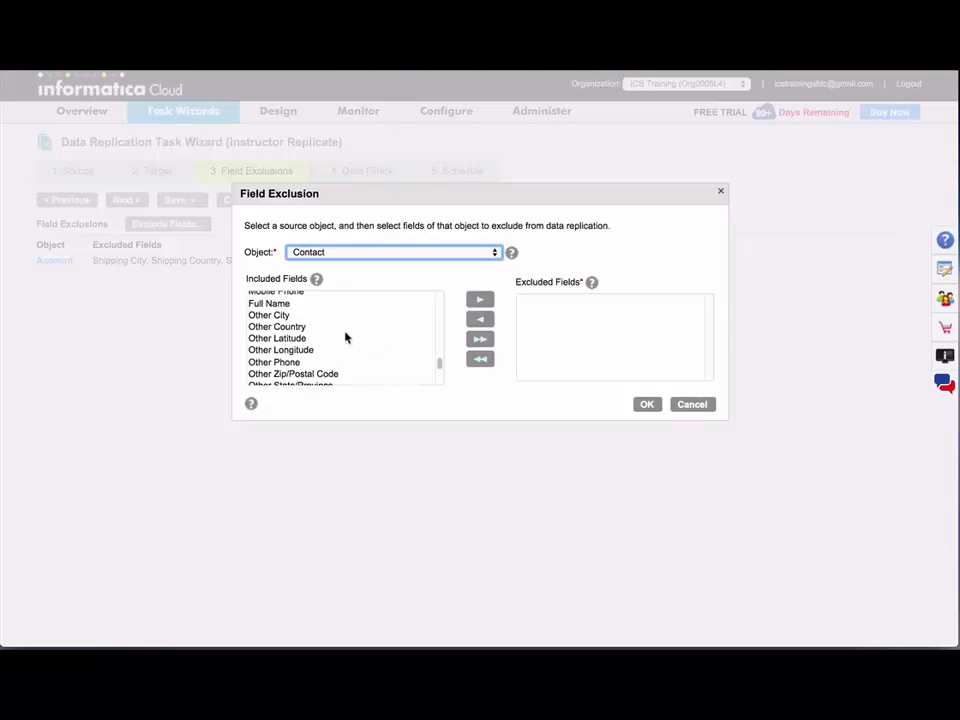
{"action": "left_click", "coordinate": [332, 317]}
{"action": "scroll", "coordinate": [332, 366], "scroll_direction": "down", "scroll_amount": 2}
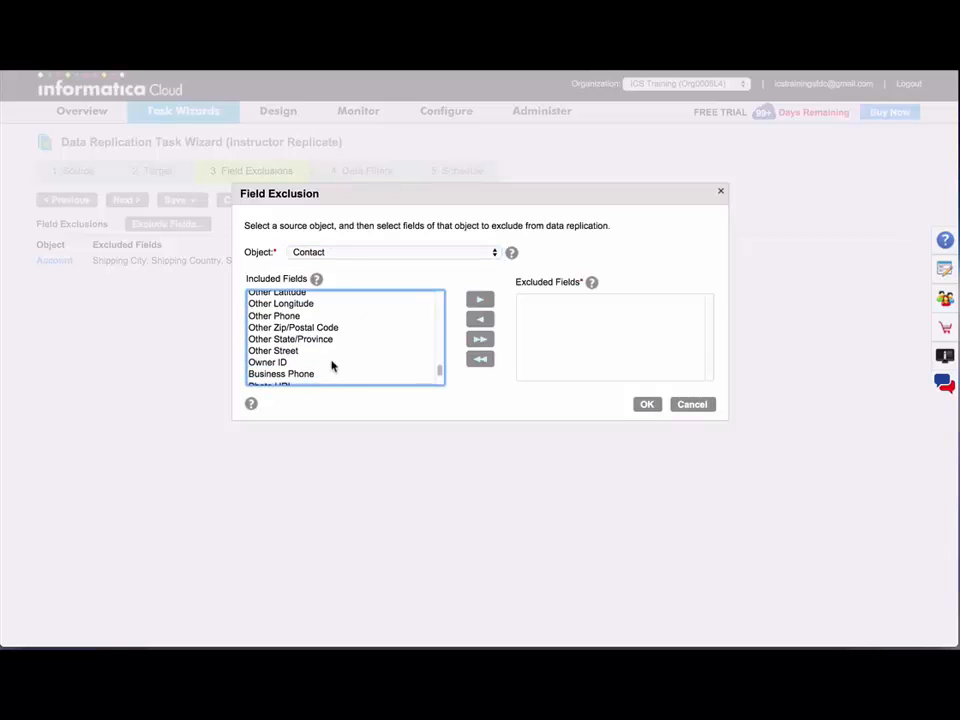
{"action": "left_click", "coordinate": [325, 350], "text": "shift"}
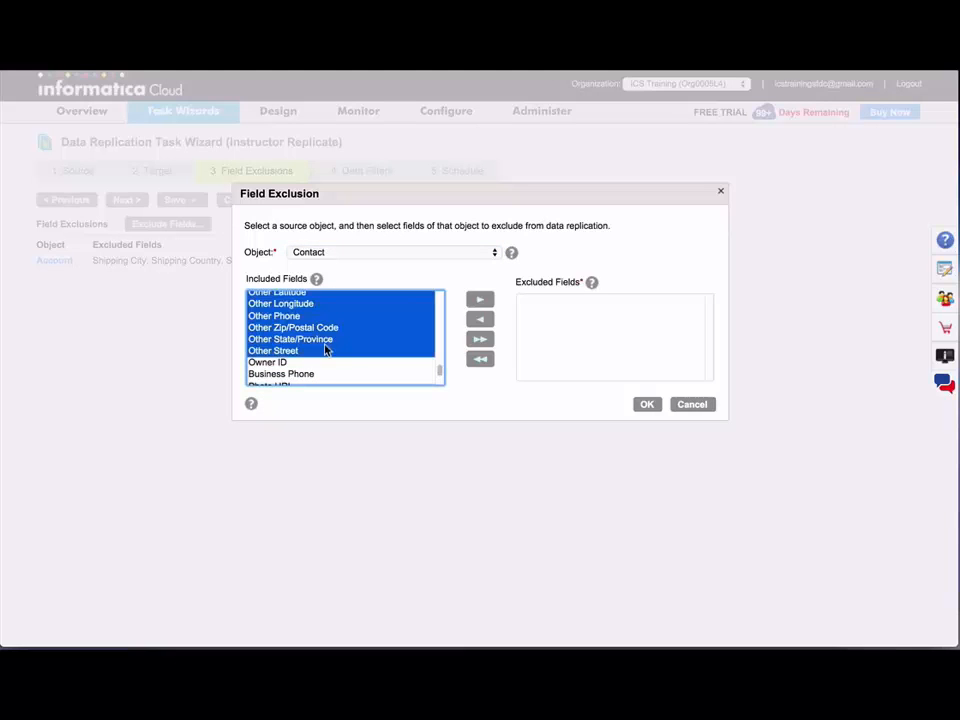
{"action": "left_click", "coordinate": [484, 300]}
{"action": "left_click", "coordinate": [648, 404]}
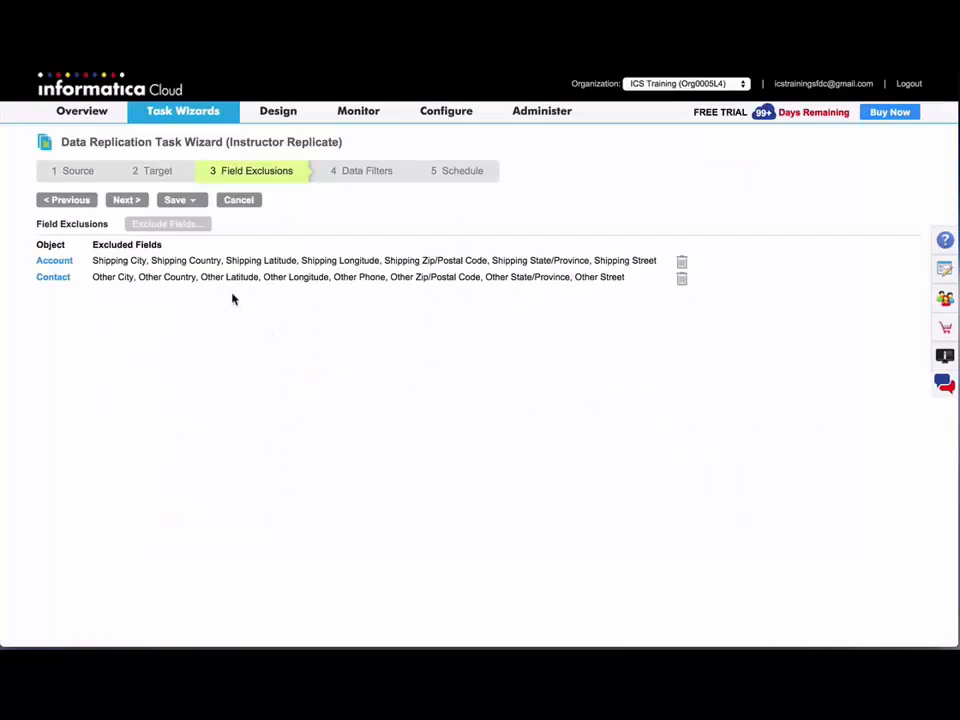
Accept the default data filter and schedule settings, then save and run the replication task.
{"action": "left_click", "coordinate": [123, 200]}
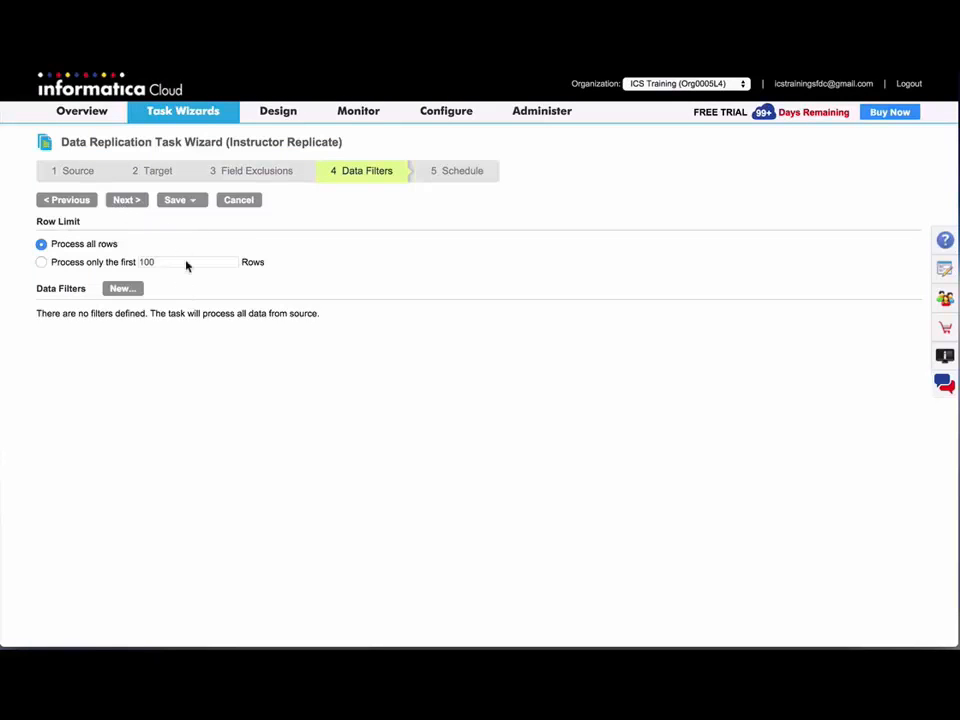
{"action": "left_click", "coordinate": [128, 202]}
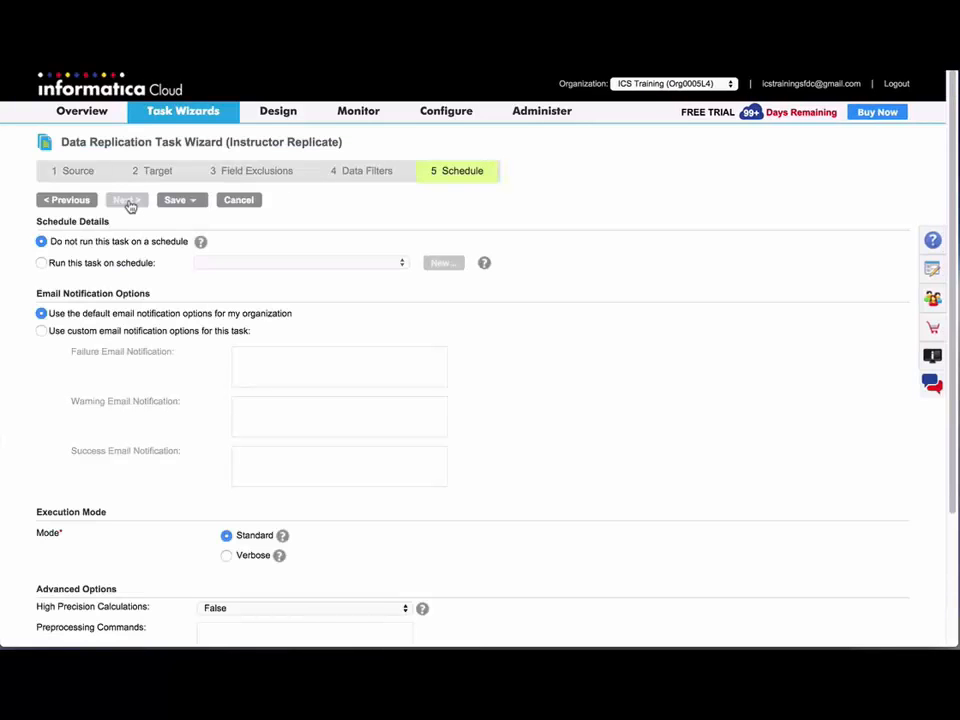
{"action": "left_click", "coordinate": [175, 201]}
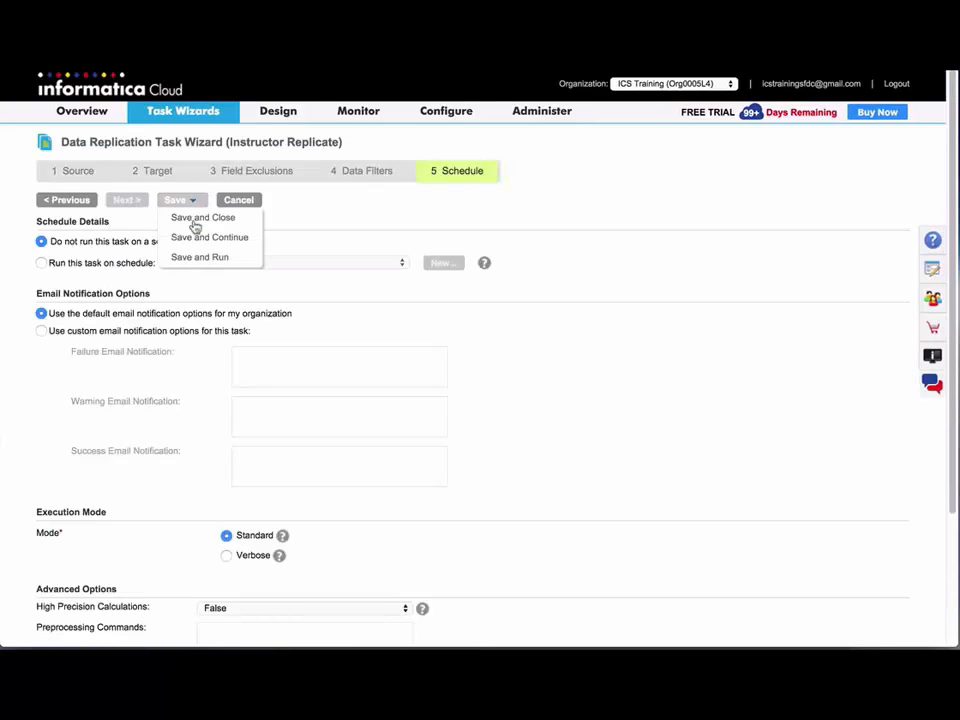
{"action": "left_click", "coordinate": [201, 258]}
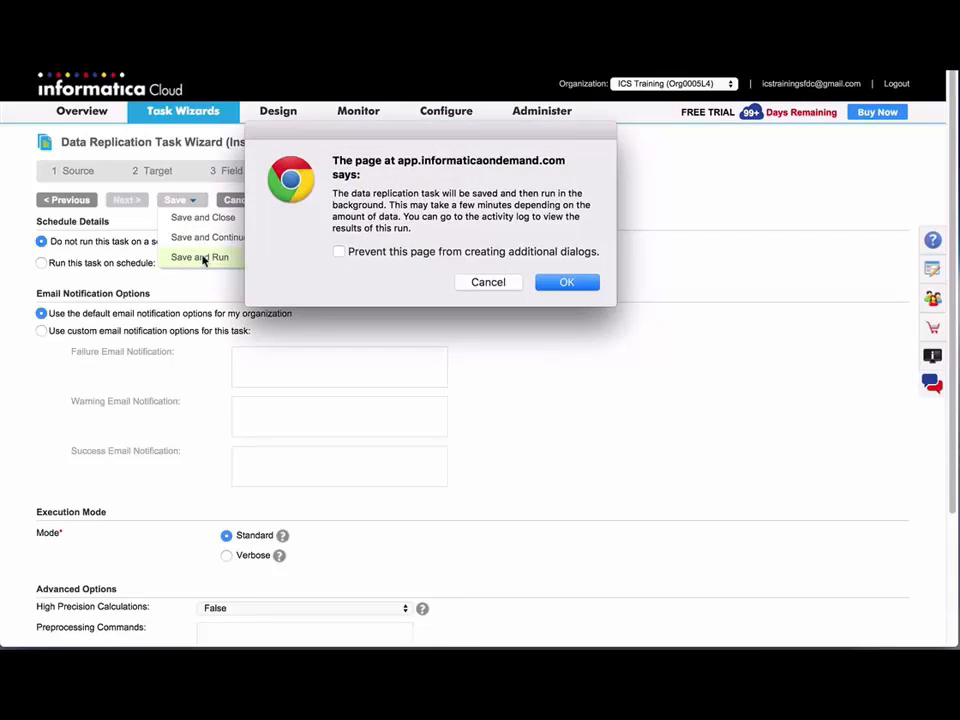
{"action": "key", "text": "Return"}
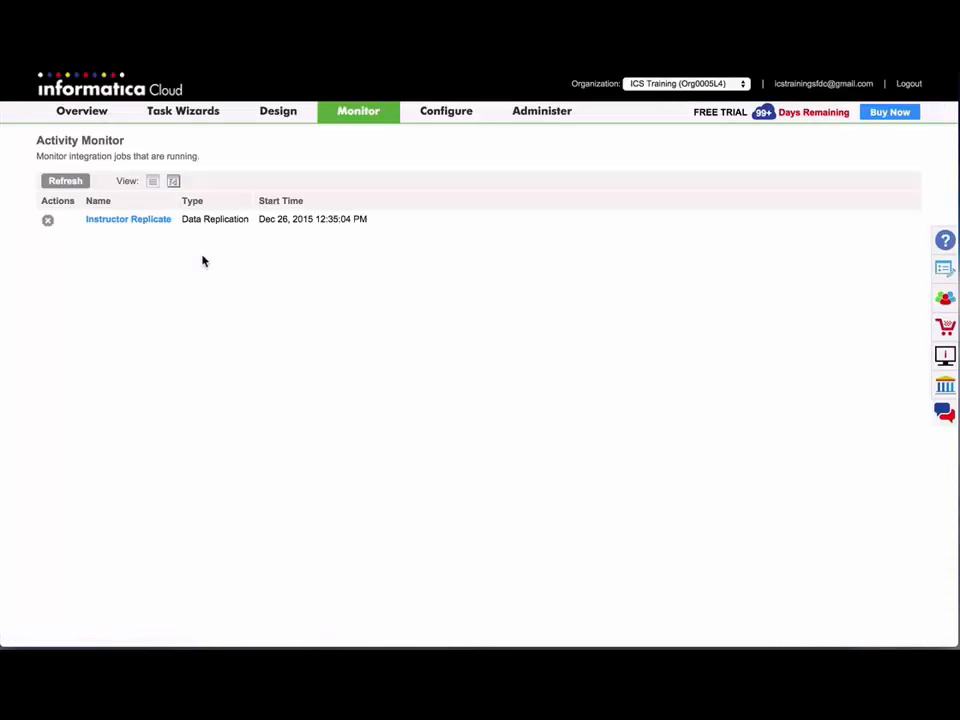
View the completed jobs log and inspect the job details of the latest Instructor Replicate run.
{"action": "left_click", "coordinate": [174, 183]}
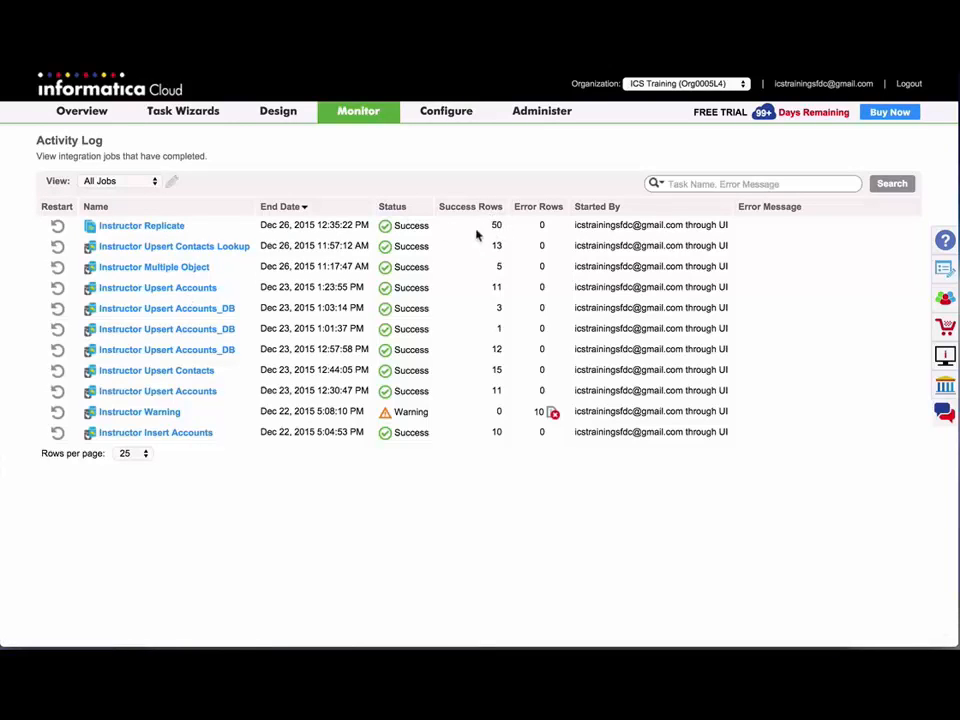
{"action": "left_click", "coordinate": [149, 233]}
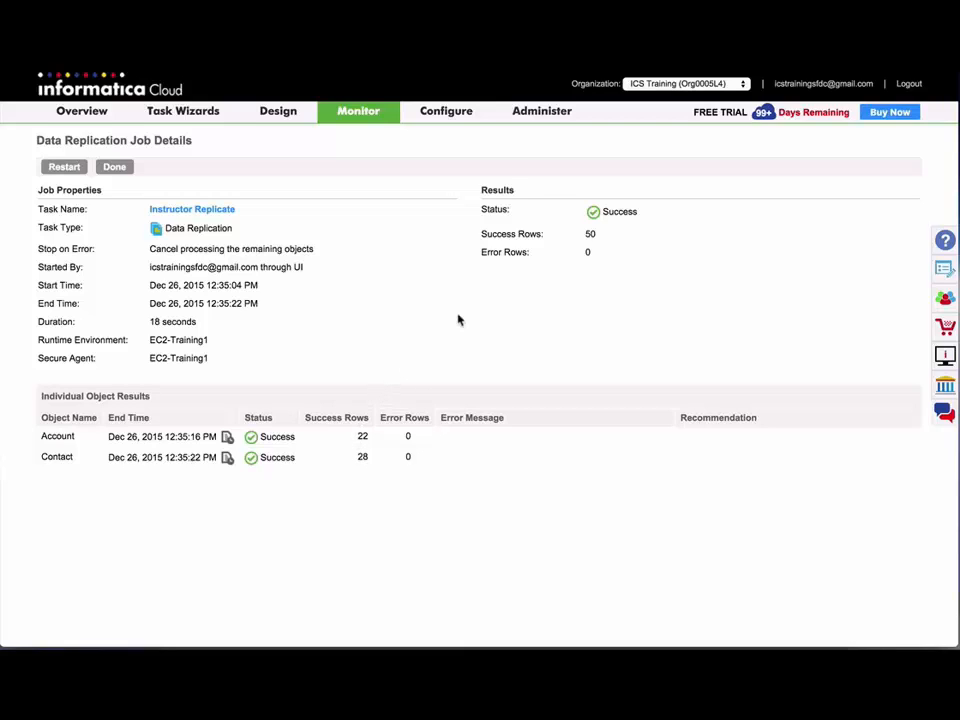
Switch to the remote desktop, launch SQL Server Management Studio and connect to the IP-0AD71685 database engine with Windows Authentication.
{"action": "key", "text": "super+Tab"}
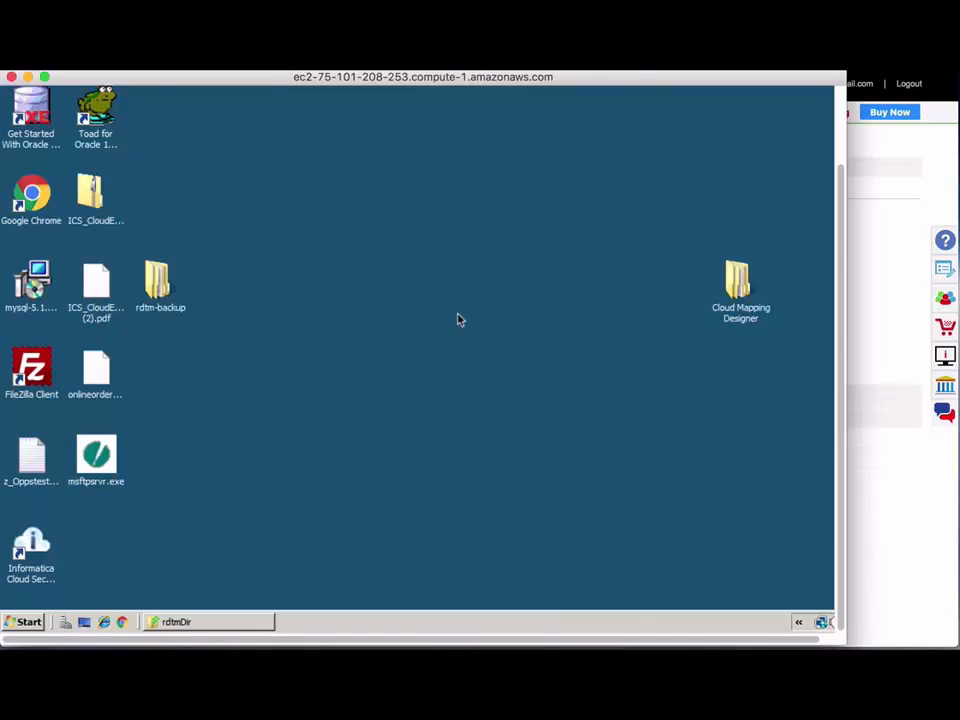
{"action": "left_click", "coordinate": [32, 621]}
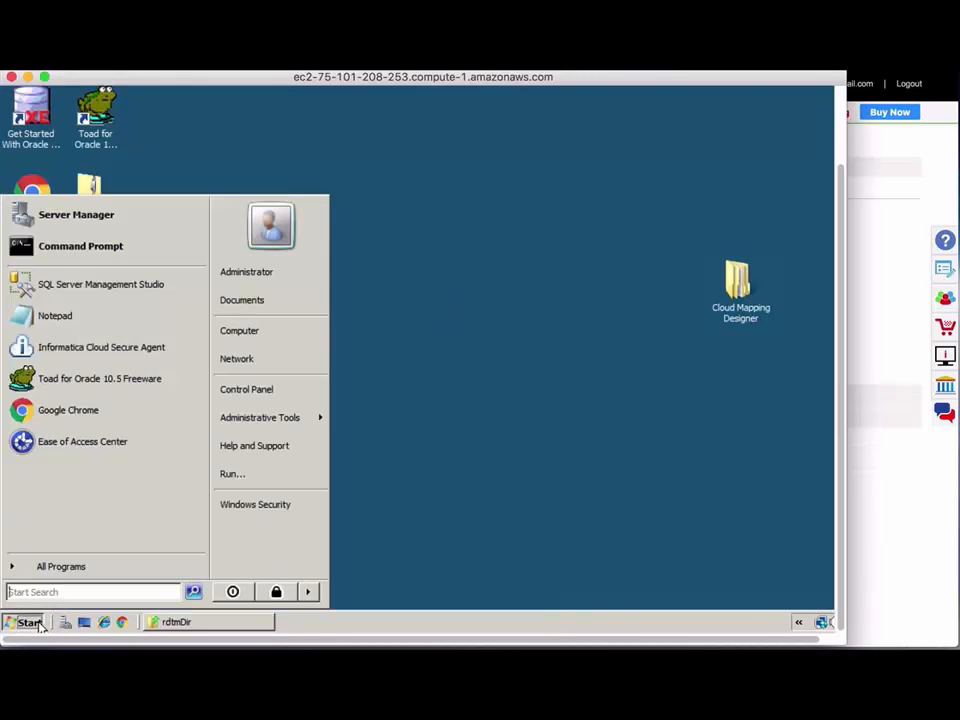
{"action": "left_click", "coordinate": [88, 285]}
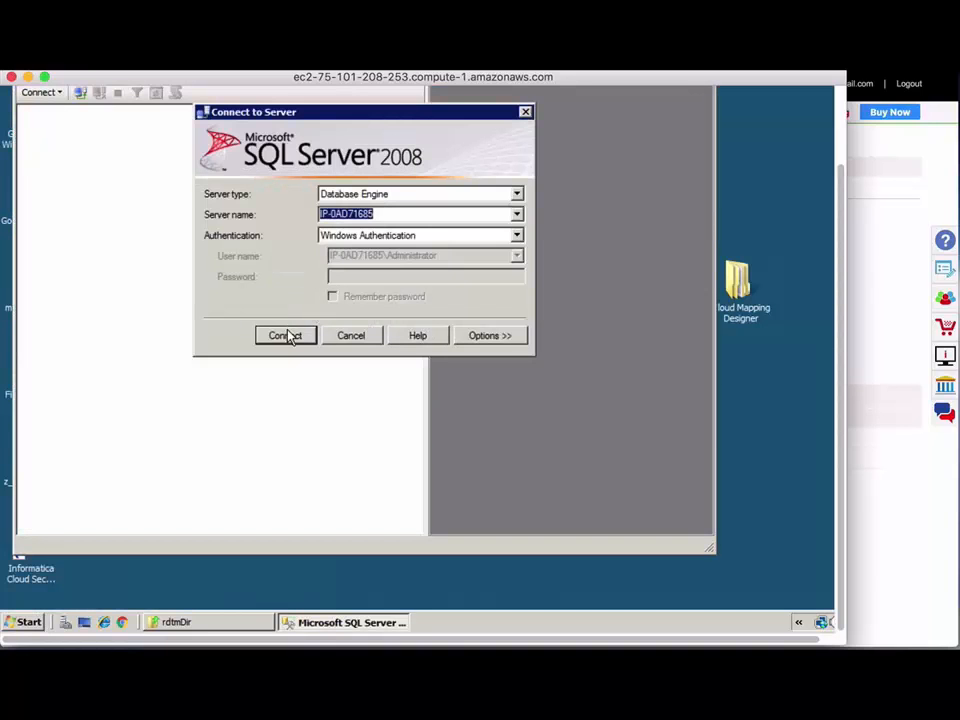
{"action": "left_click", "coordinate": [286, 335]}
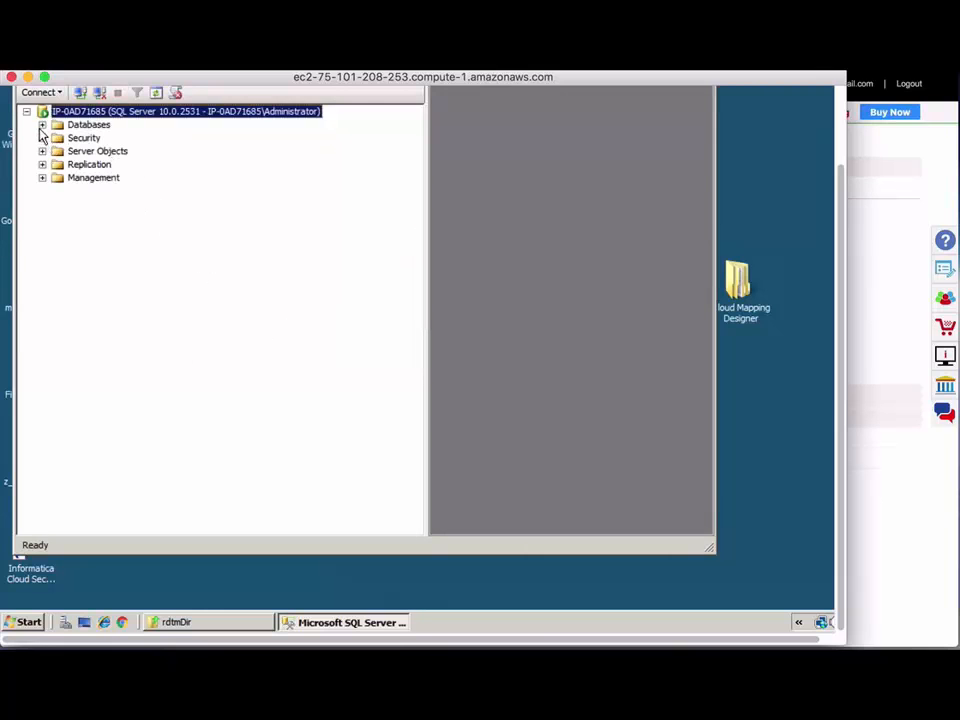
List the tables of the Training database and check for the replicated tables with the INSTRUCT_ prefix.
{"action": "left_click", "coordinate": [42, 125]}
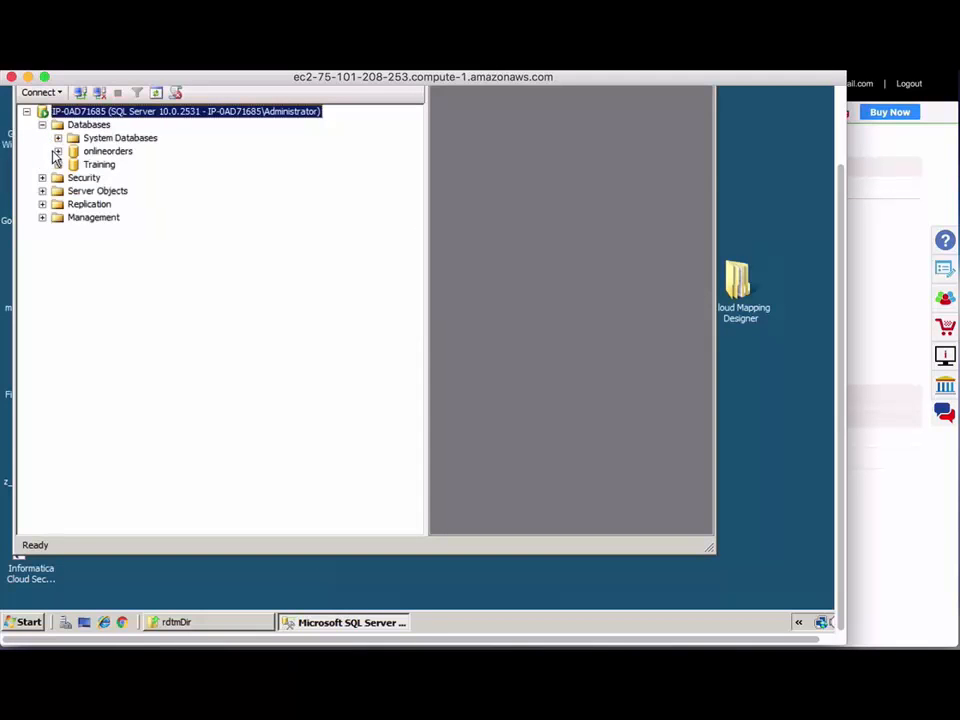
{"action": "left_click", "coordinate": [58, 165]}
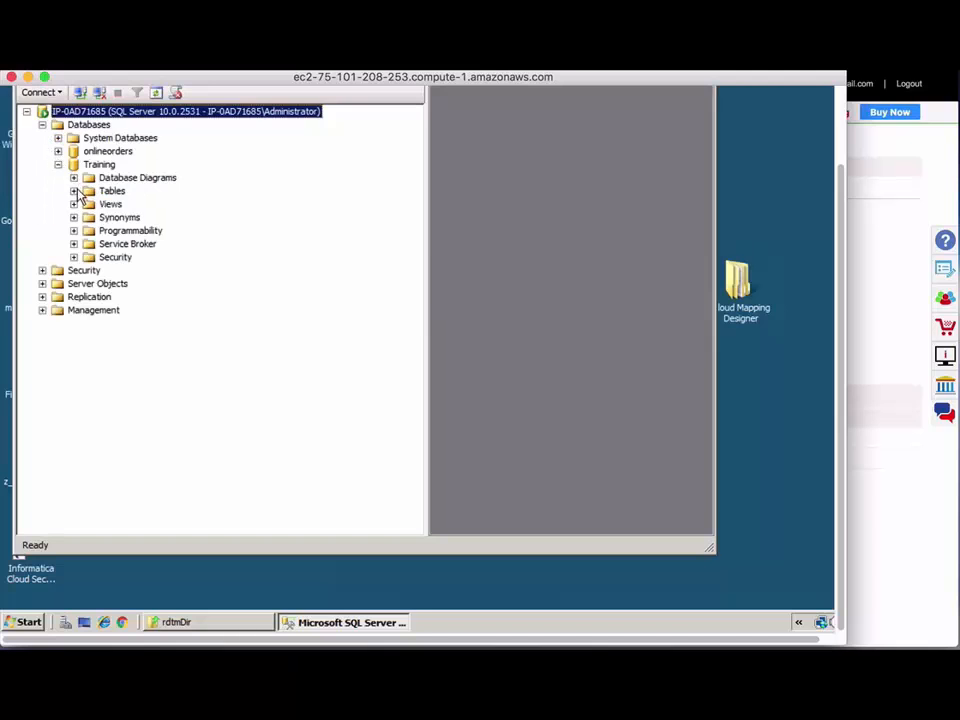
{"action": "left_click", "coordinate": [74, 191]}
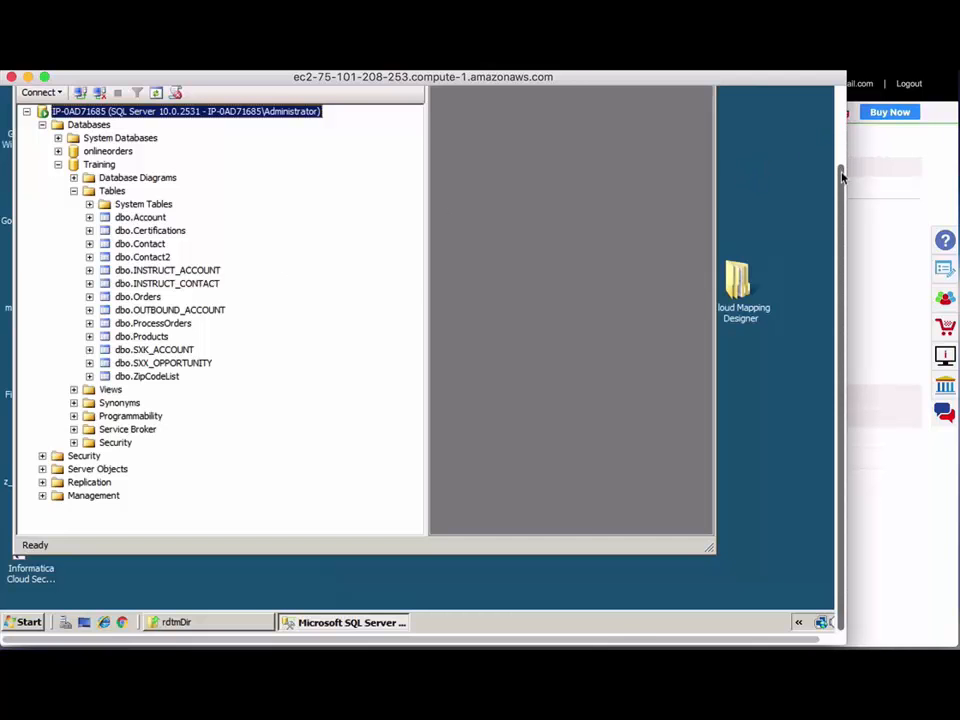
{"action": "left_click_drag", "start_coordinate": [843, 177], "coordinate": [842, 98]}
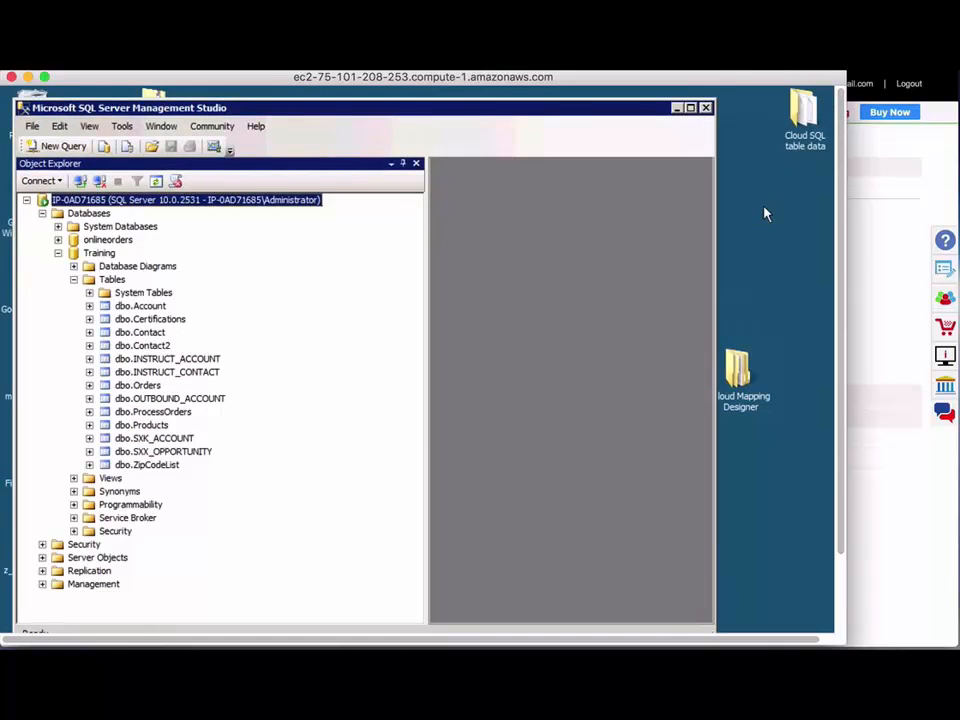
Switch back to Informatica Cloud and reset the target of the Instructor Replicate data replication task.
{"action": "key", "text": "super+Tab"}
{"action": "mouse_move", "coordinate": [198, 120]}
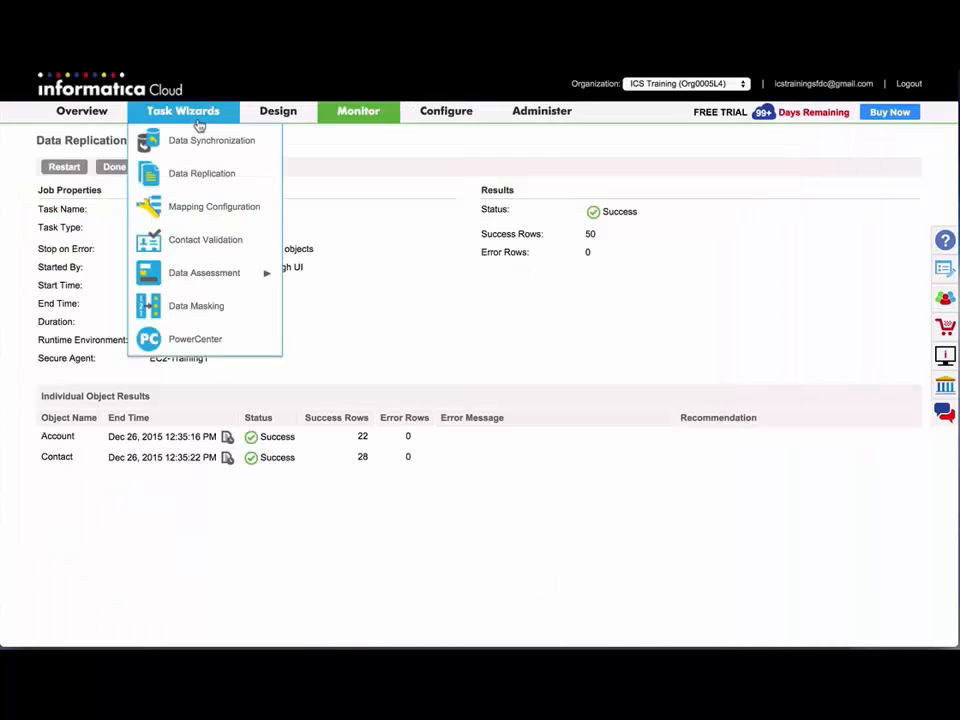
{"action": "left_click", "coordinate": [198, 175]}
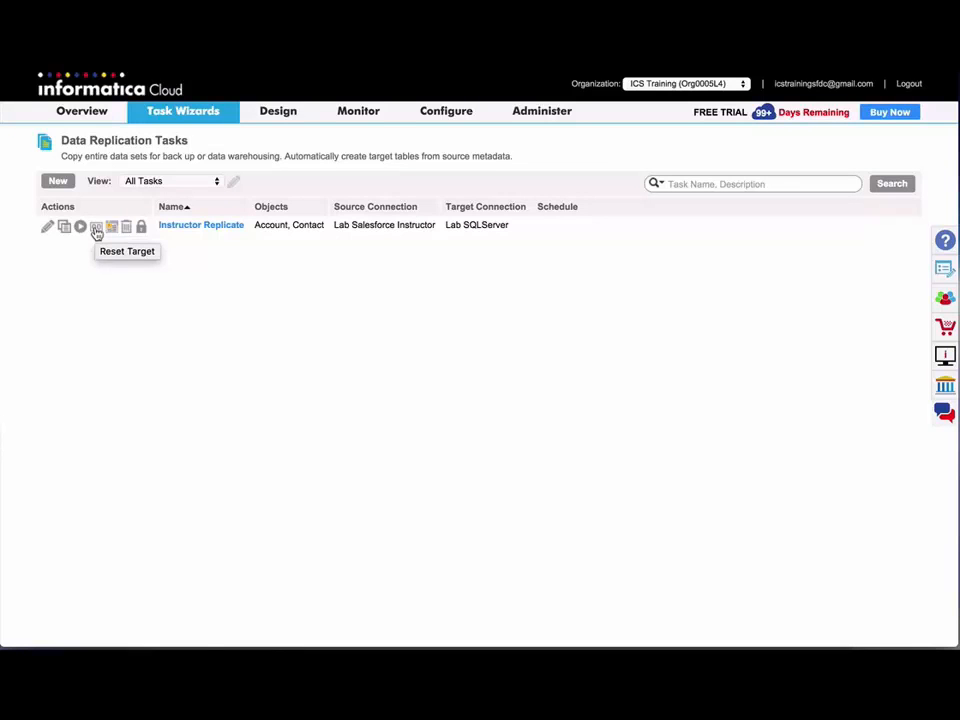
{"action": "left_click", "coordinate": [96, 230]}
{"action": "key", "text": "Return"}
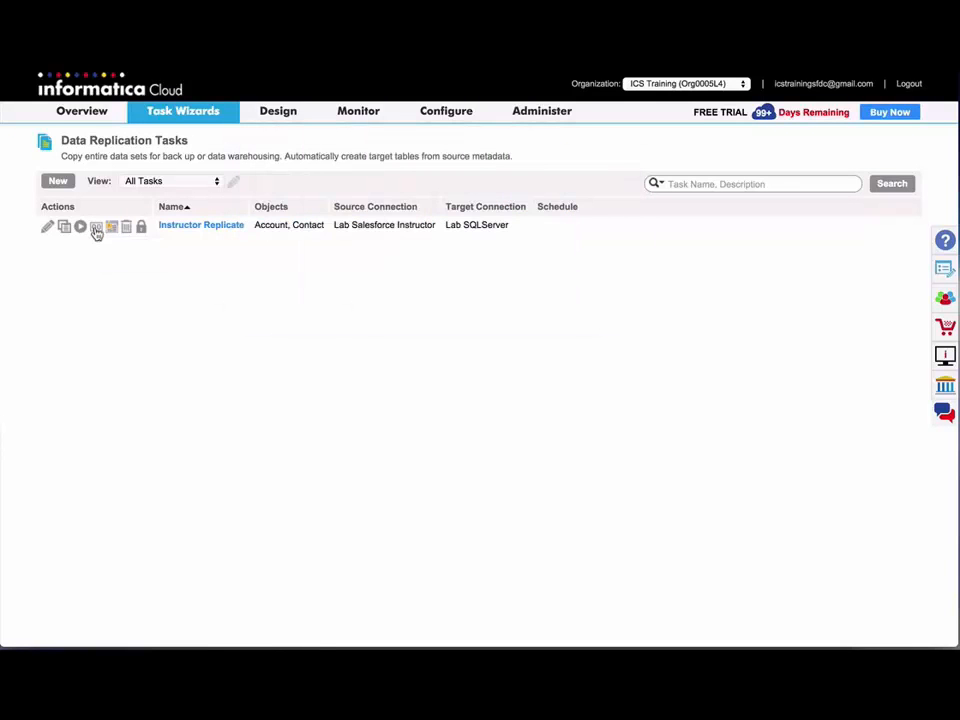
Return to SQL Server Management Studio, refresh the server's object tree and list the Training database's tables again.
{"action": "key", "text": "super+Tab"}
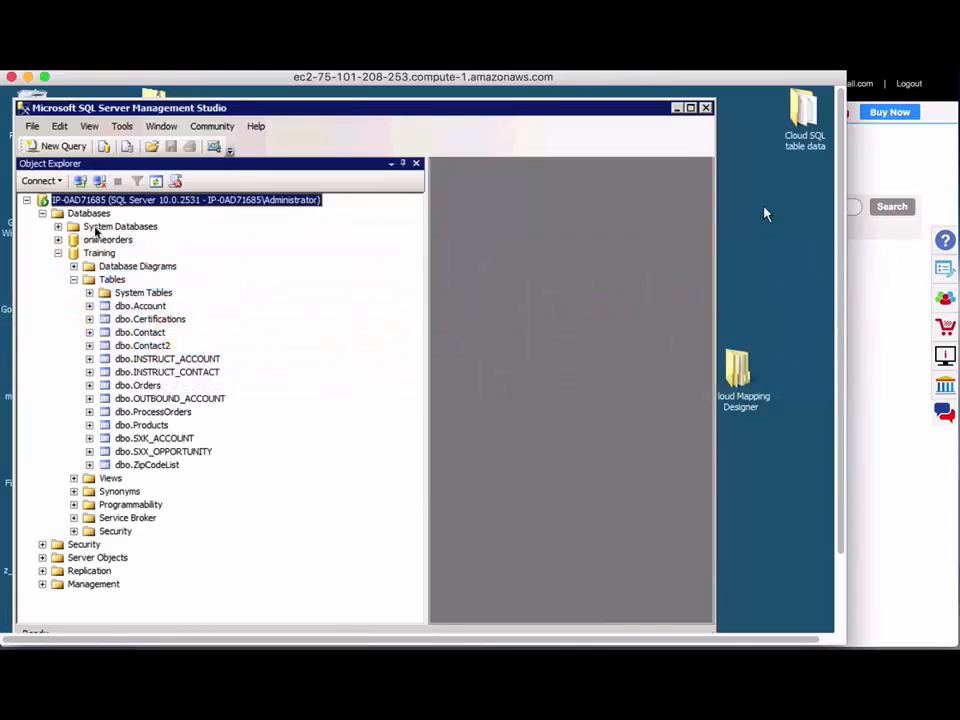
{"action": "left_click", "coordinate": [157, 183]}
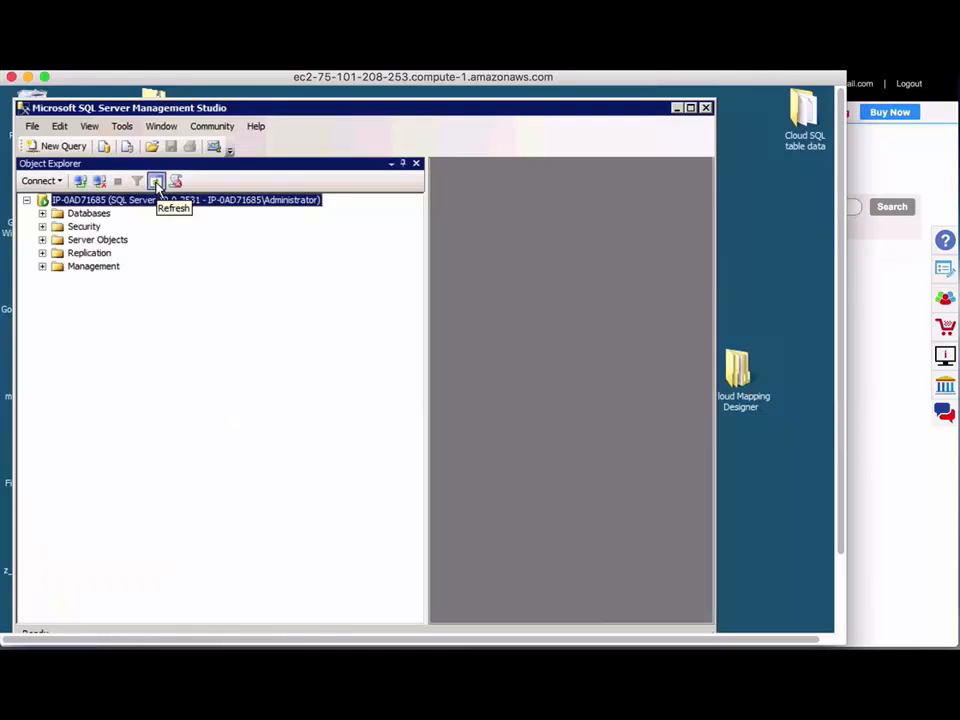
{"action": "left_click", "coordinate": [42, 213]}
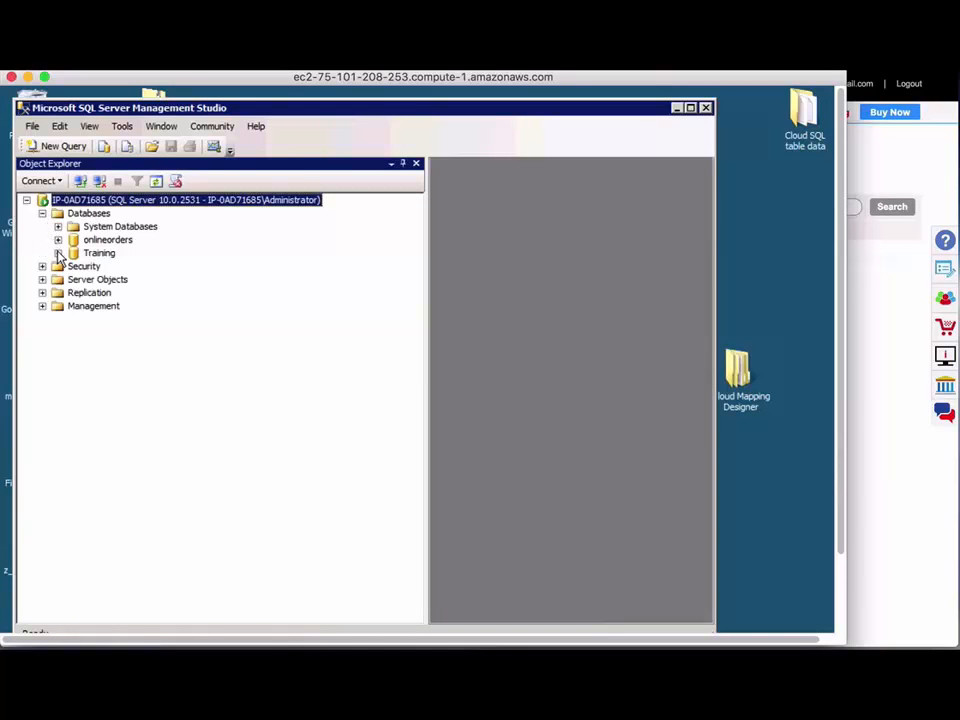
{"action": "left_click", "coordinate": [58, 253]}
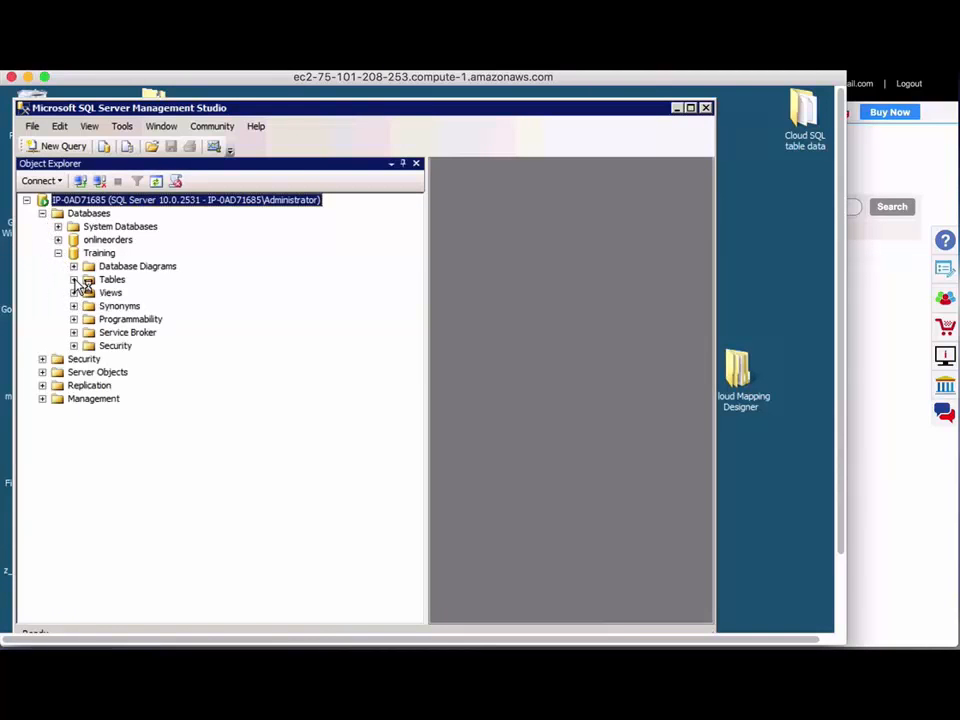
{"action": "left_click", "coordinate": [73, 279]}
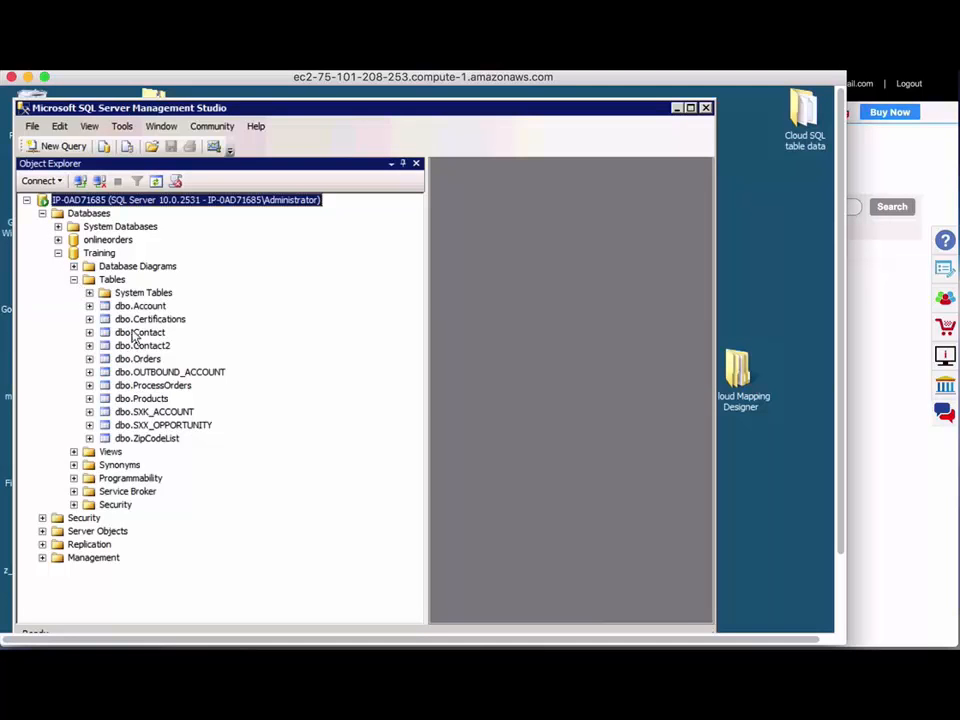